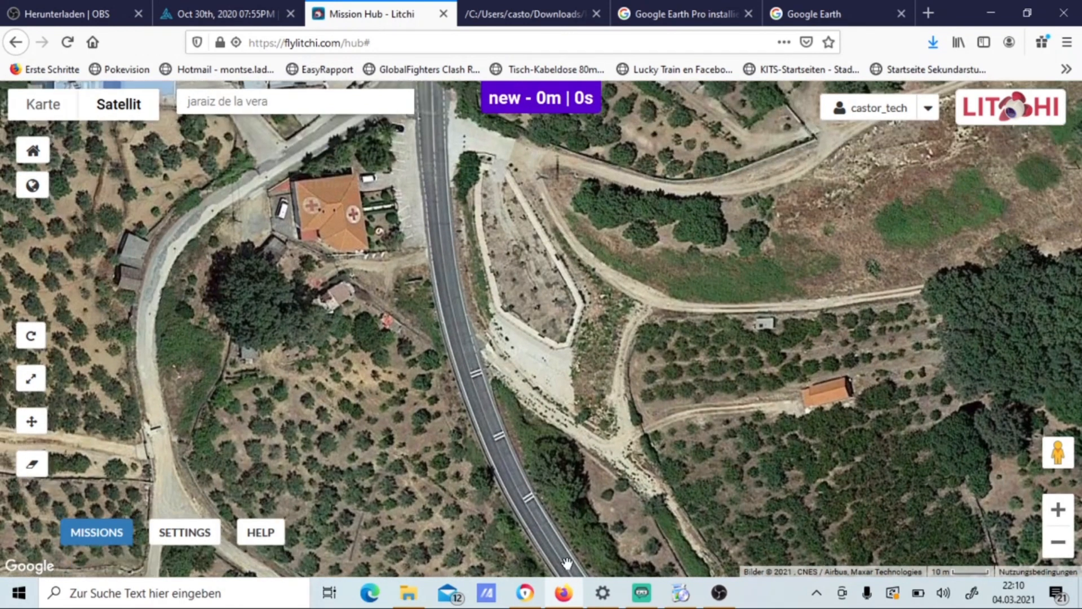
- Explore the satellite map southward along the main road and past the town's outskirts for open countryside suitable for a drone mission
drag(454, 246, 495, 373)
scroll(495, 373, down, 1)
drag(495, 226, 507, 200)
drag(846, 366, 691, 203)
scroll(679, 219, down, 2)
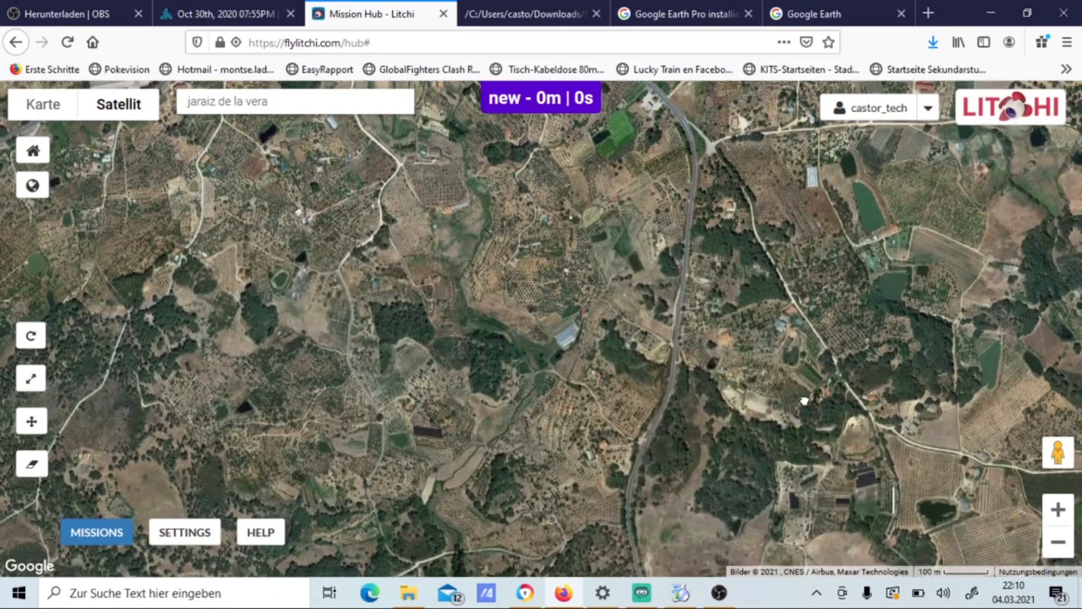
drag(804, 400, 862, 217)
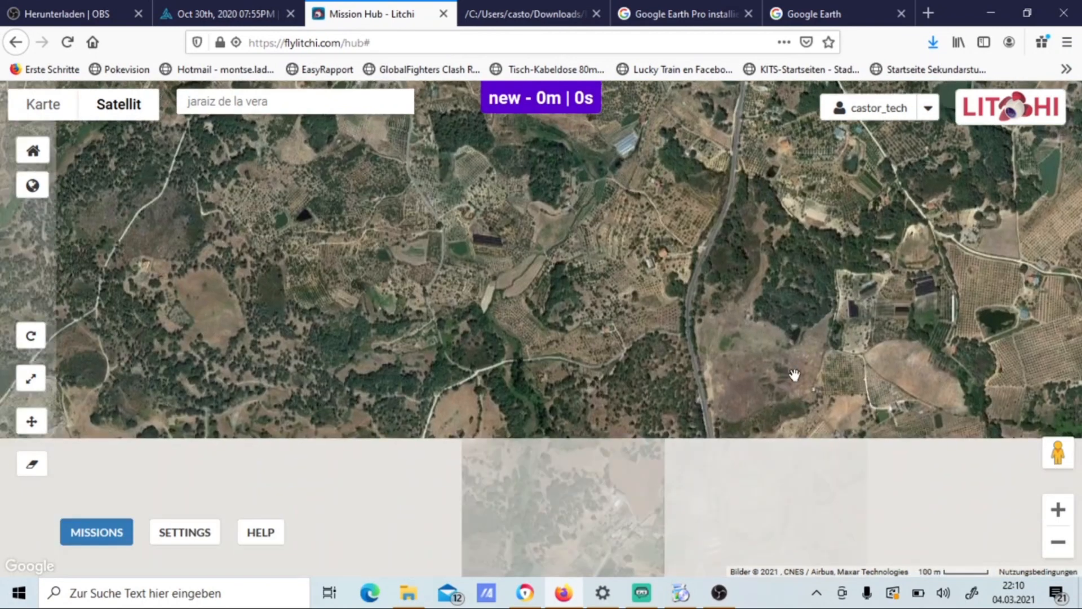
drag(749, 410, 775, 317)
drag(765, 431, 770, 387)
drag(756, 285, 739, 164)
drag(671, 479, 772, 317)
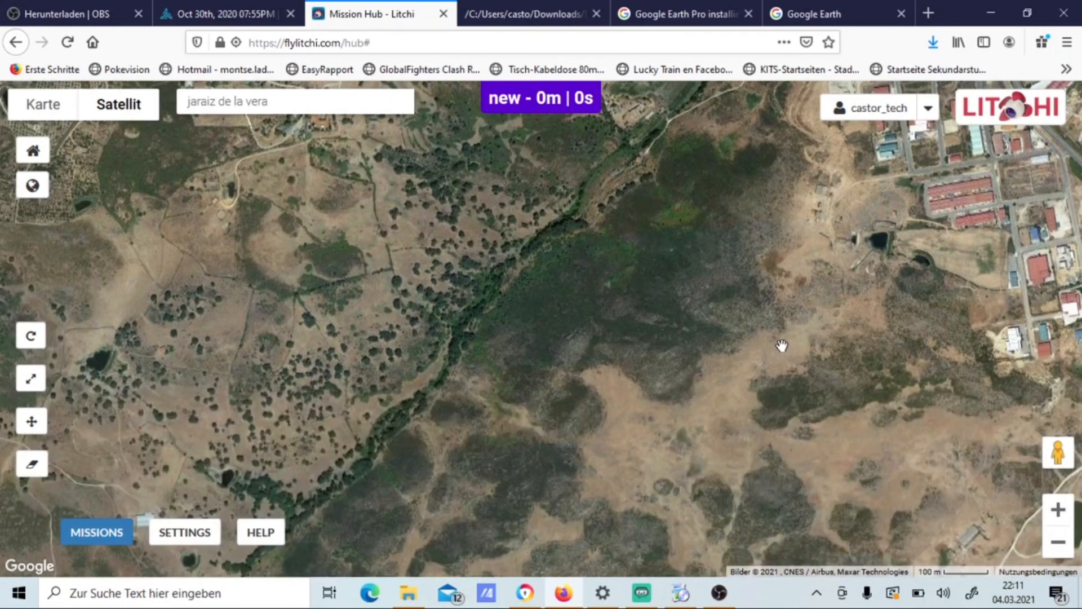
drag(846, 411, 791, 281)
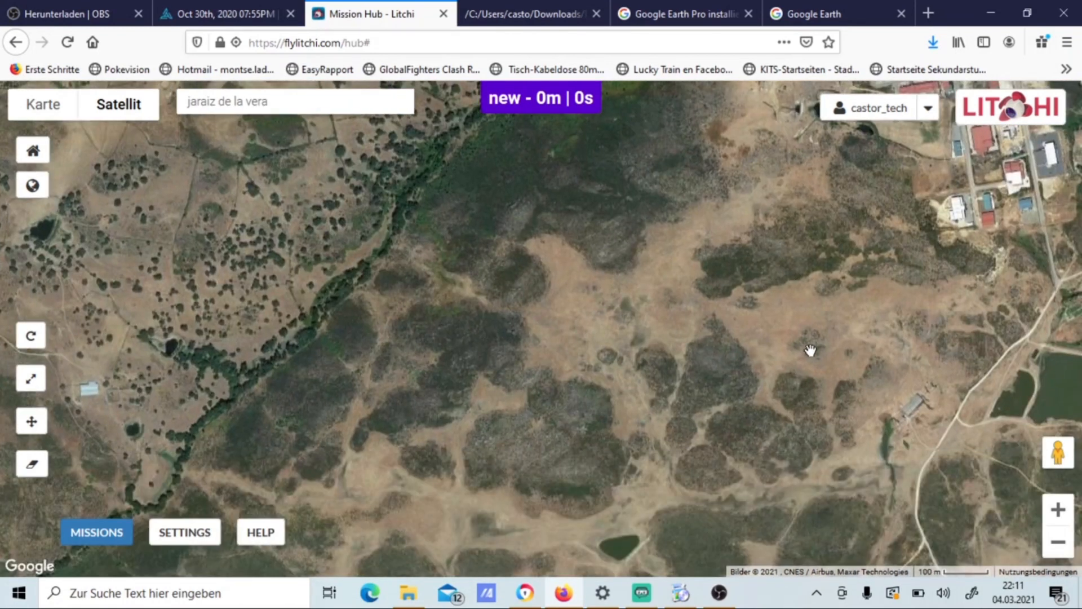
scroll(811, 349, up, 1)
scroll(811, 348, down, 1)
drag(812, 348, 754, 276)
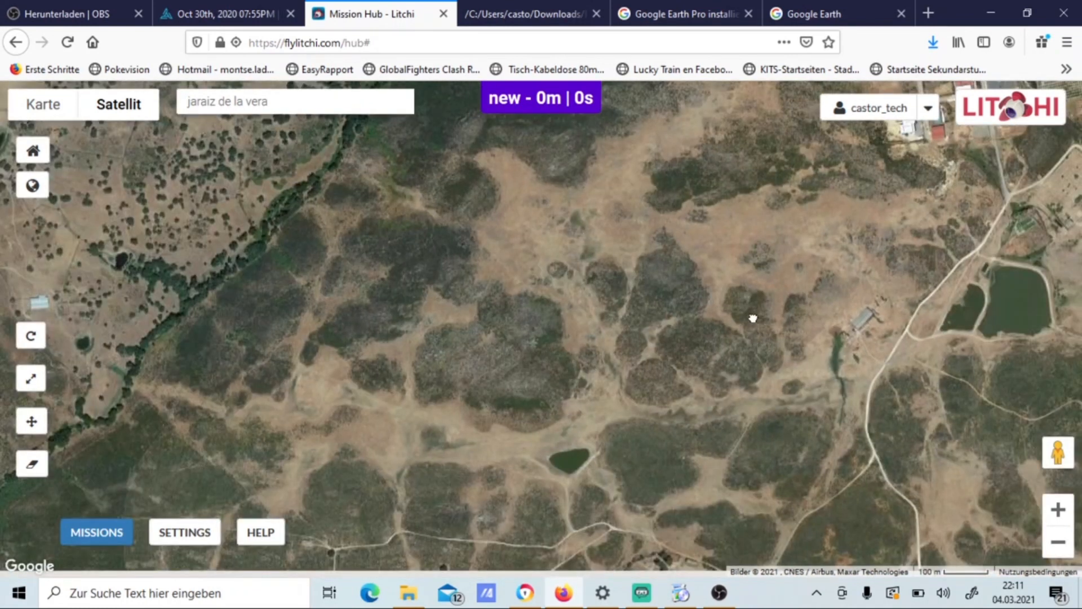
drag(752, 335, 739, 261)
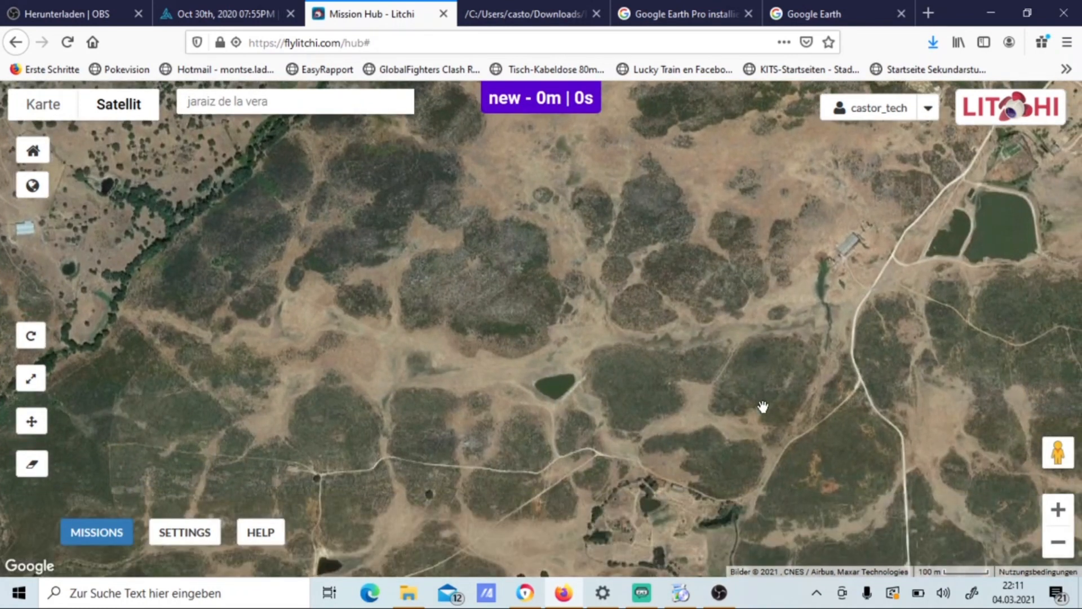
scroll(806, 372, up, 1)
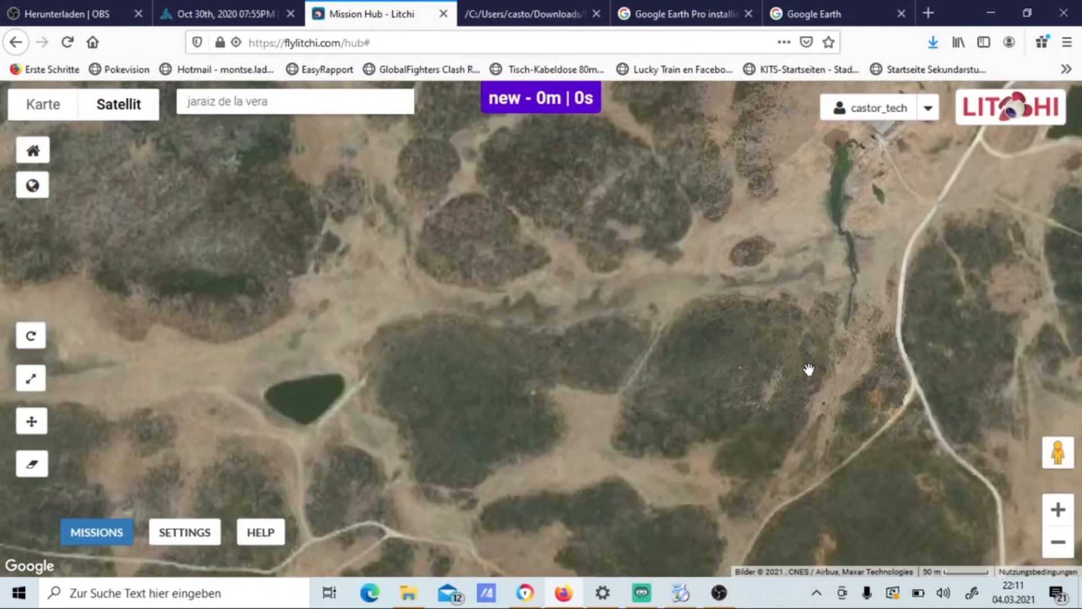
scroll(809, 370, up, 1)
drag(819, 285, 623, 440)
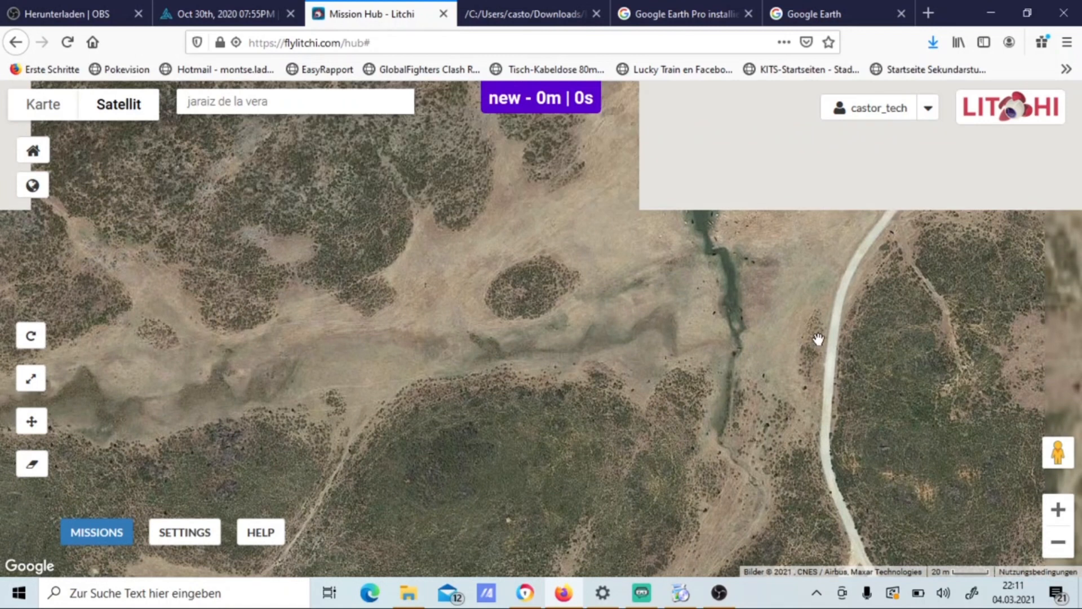
drag(821, 335, 652, 234)
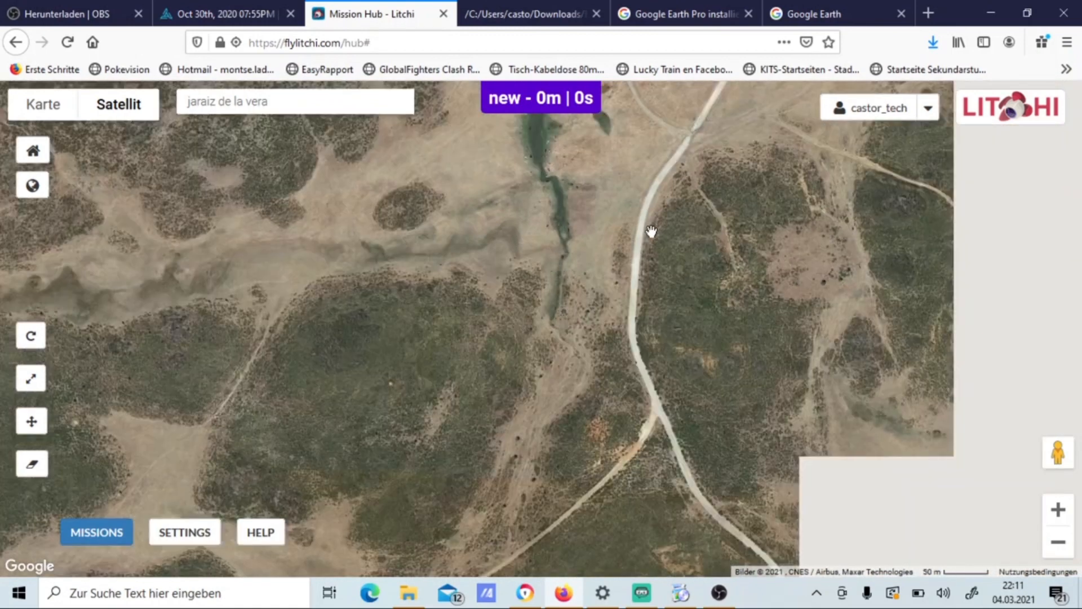
scroll(654, 231, down, 3)
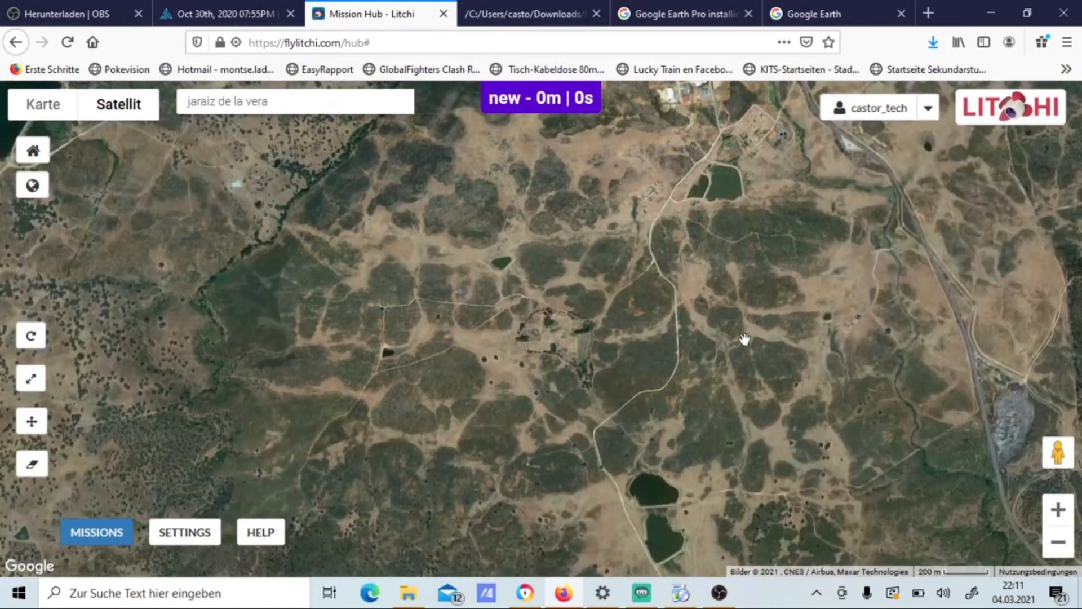
- Place the first three waypoints along the pale dirt track south of the twin ponds, starting at the path junction
drag(708, 415, 674, 152)
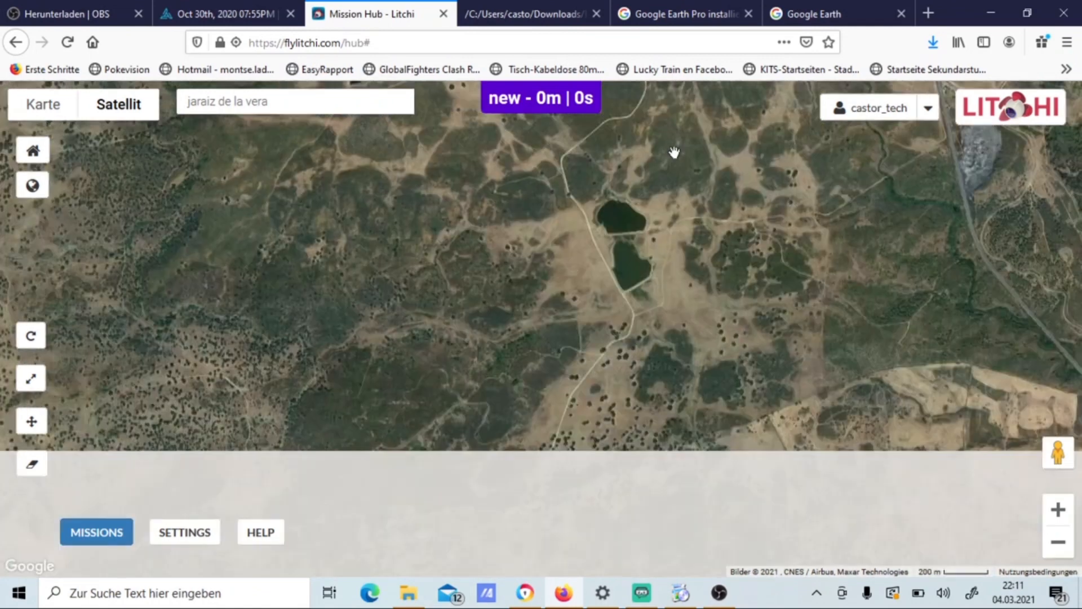
scroll(688, 235, up, 2)
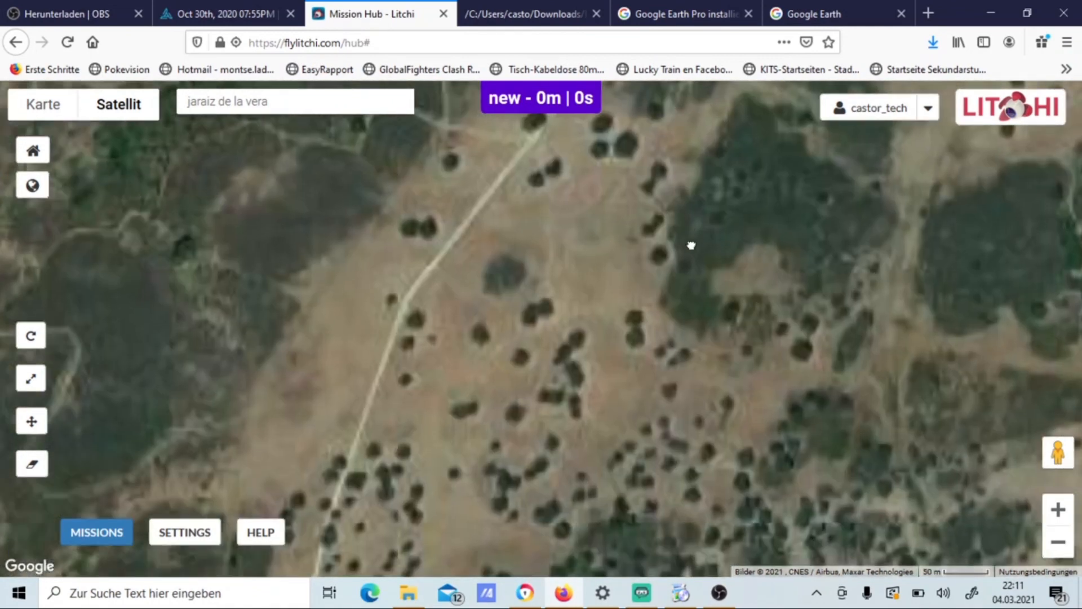
drag(691, 245, 750, 350)
drag(659, 237, 715, 321)
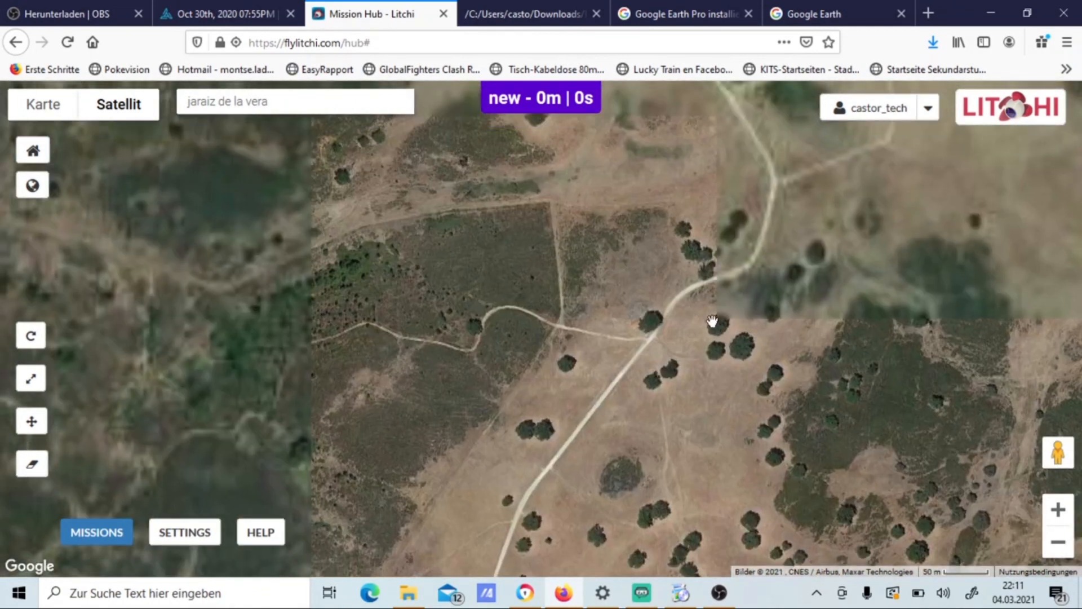
drag(725, 232, 722, 194)
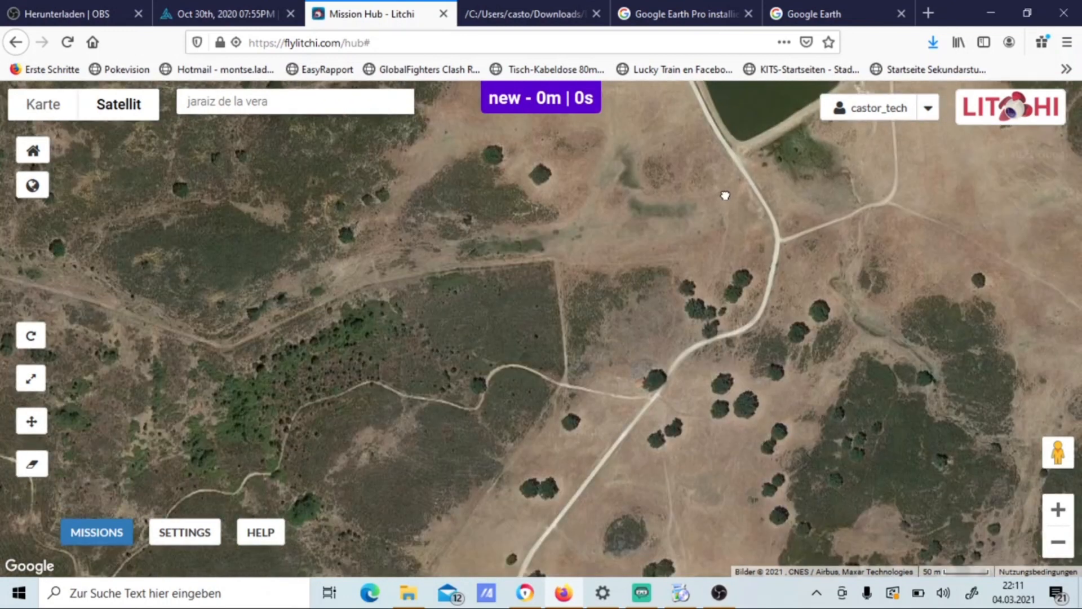
drag(710, 232, 705, 141)
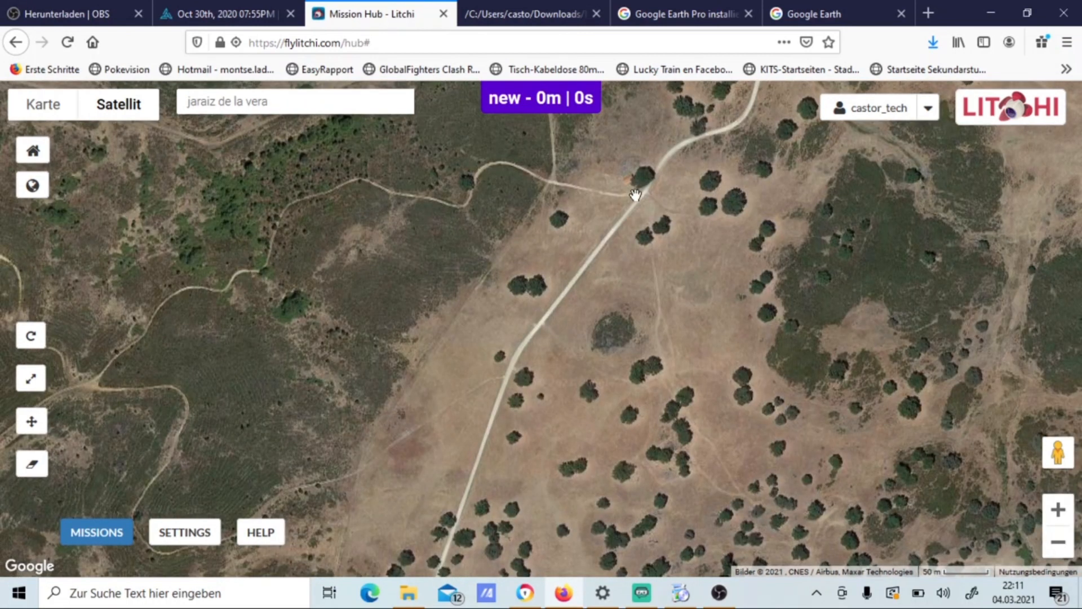
click(637, 191)
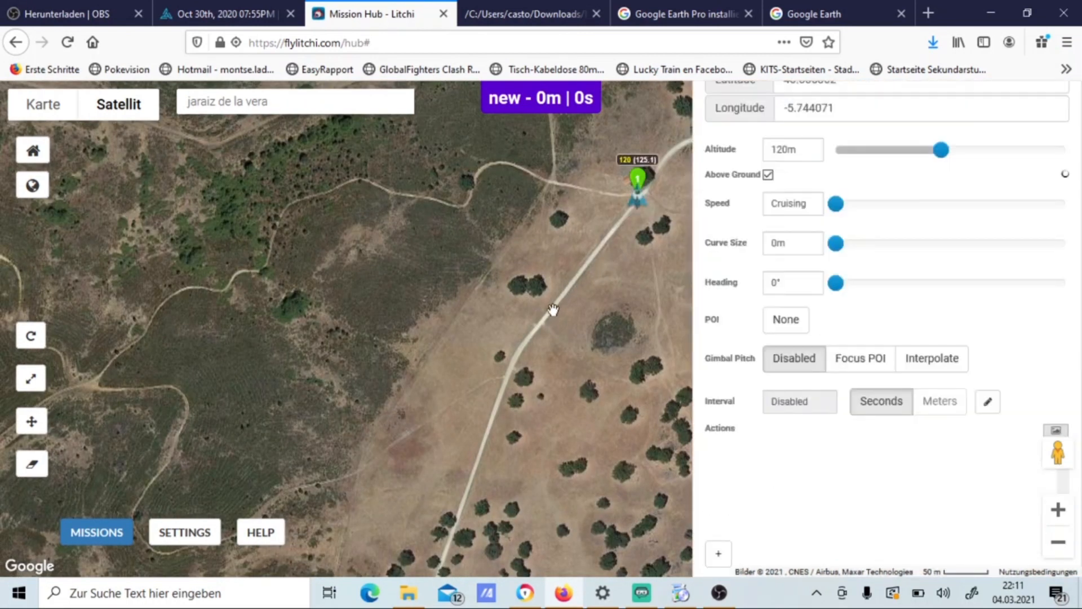
click(540, 327)
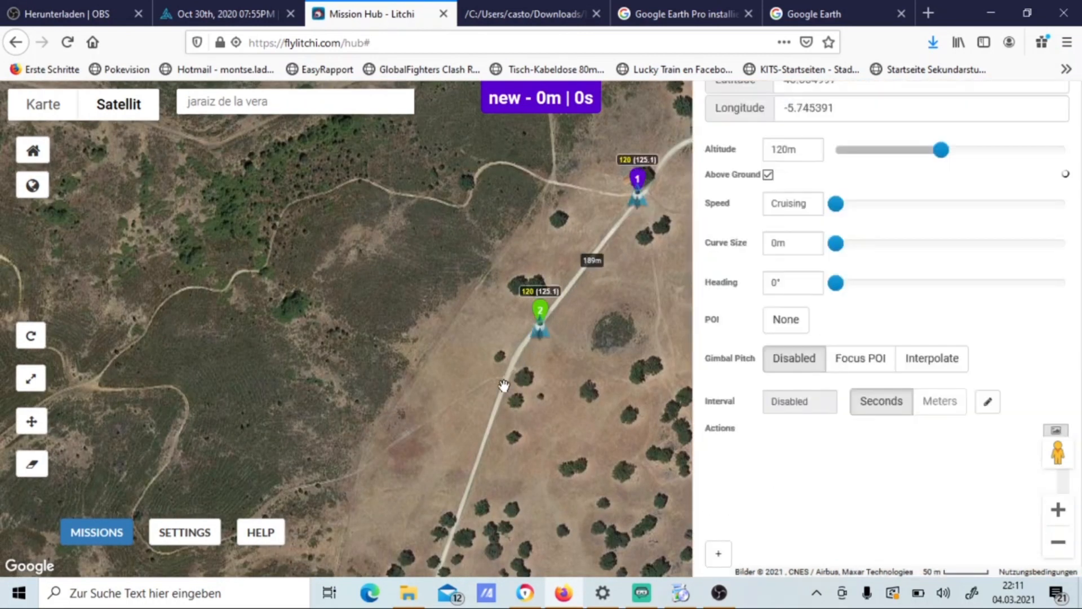
click(473, 464)
- Add waypoints 4 to 9 in a wide loop west over the scrubland and back to near the first waypoint
click(329, 410)
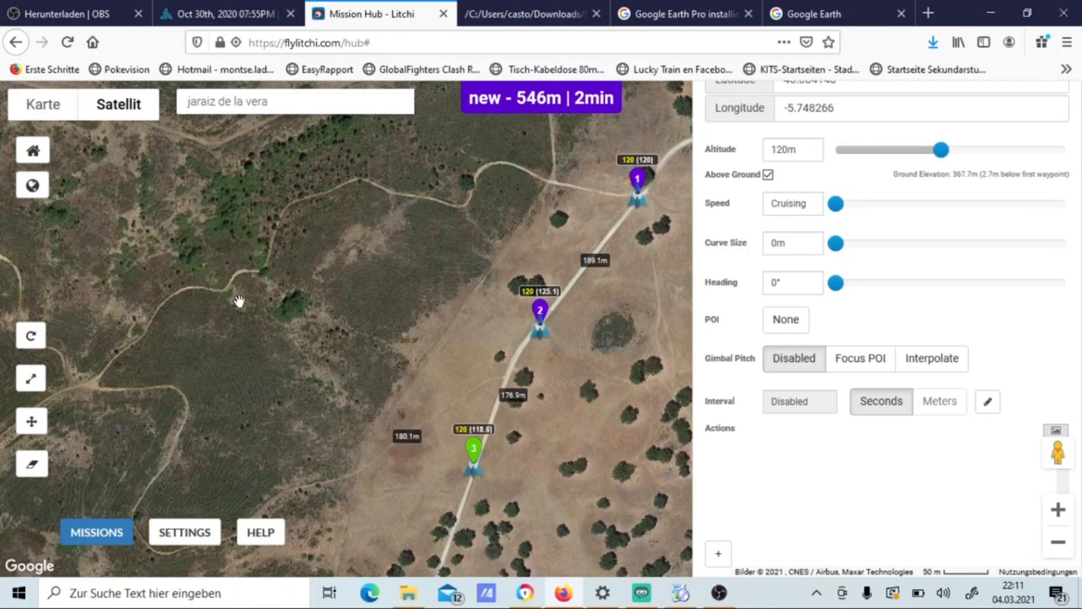
click(250, 293)
click(281, 175)
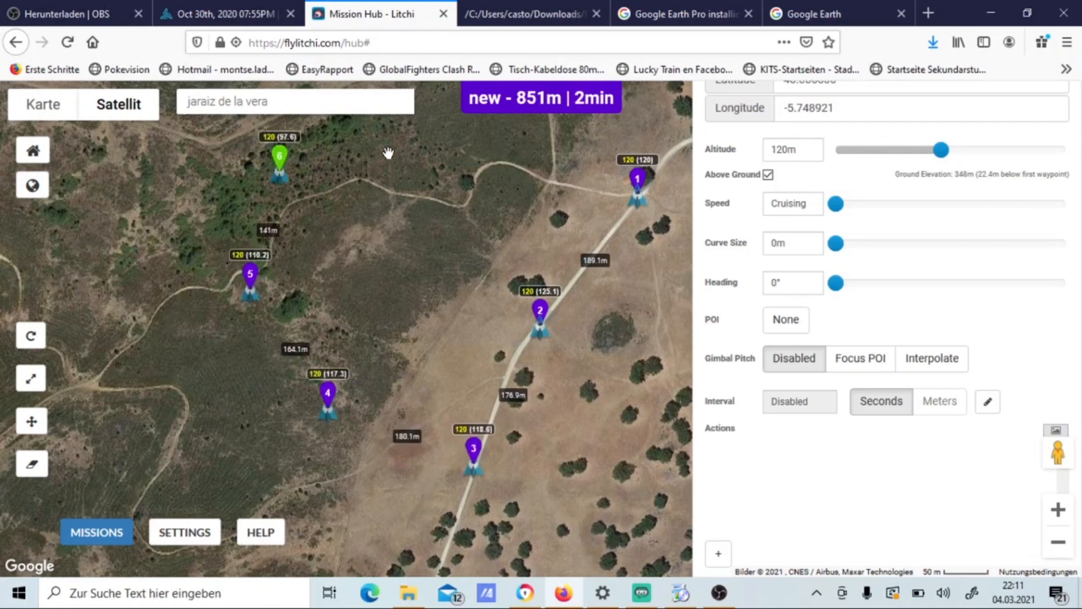
click(411, 139)
click(557, 154)
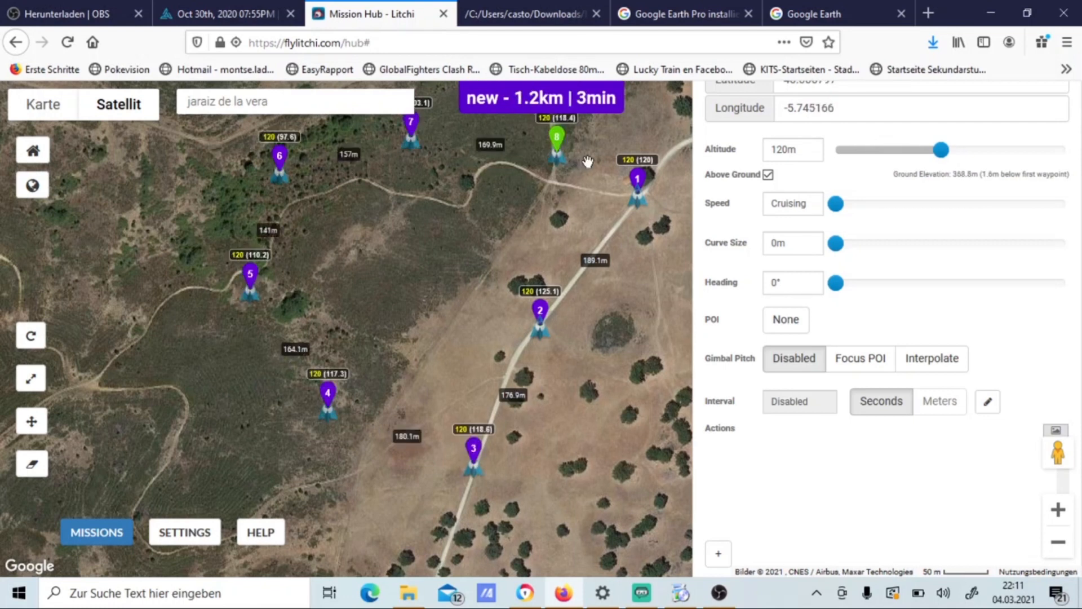
click(593, 165)
- Add waypoints 10 to 16 across the loop's interior, out to the dark patch east of the track, and back north between waypoints 7 and 8
click(441, 237)
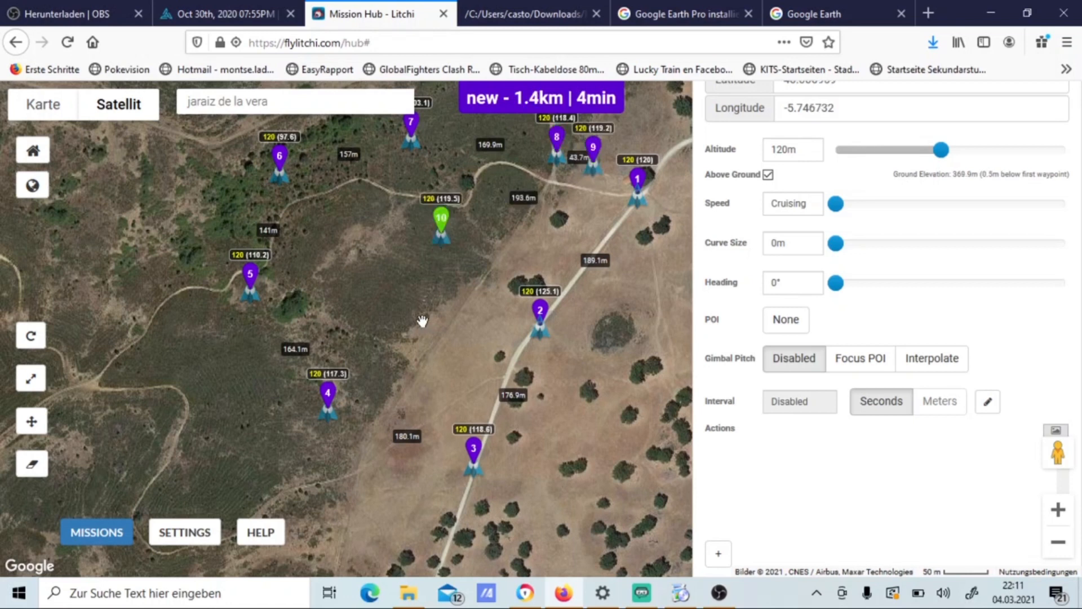
click(423, 323)
click(453, 391)
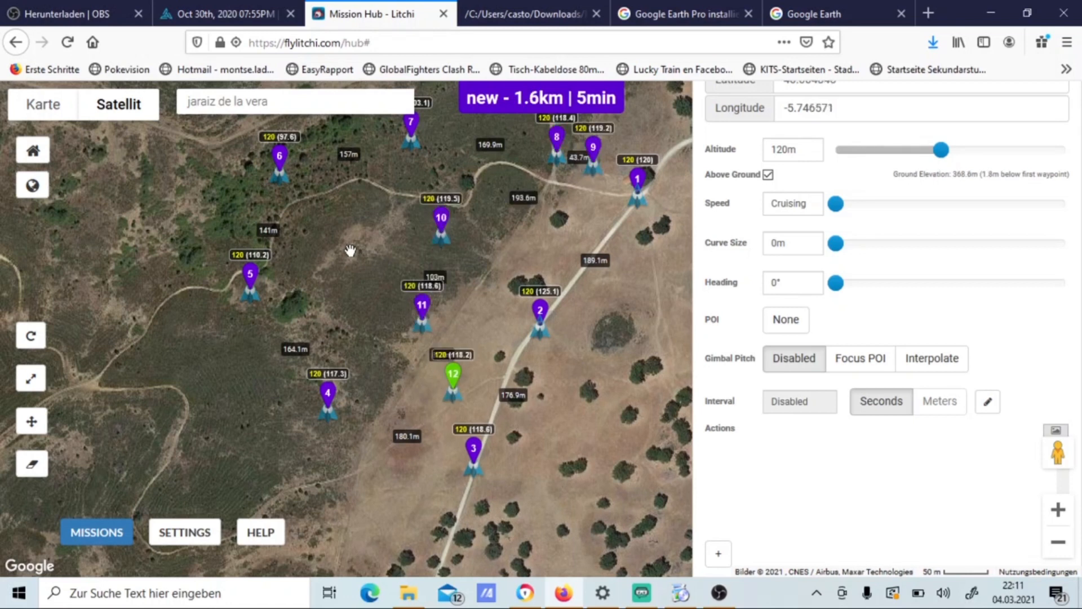
click(350, 253)
click(532, 251)
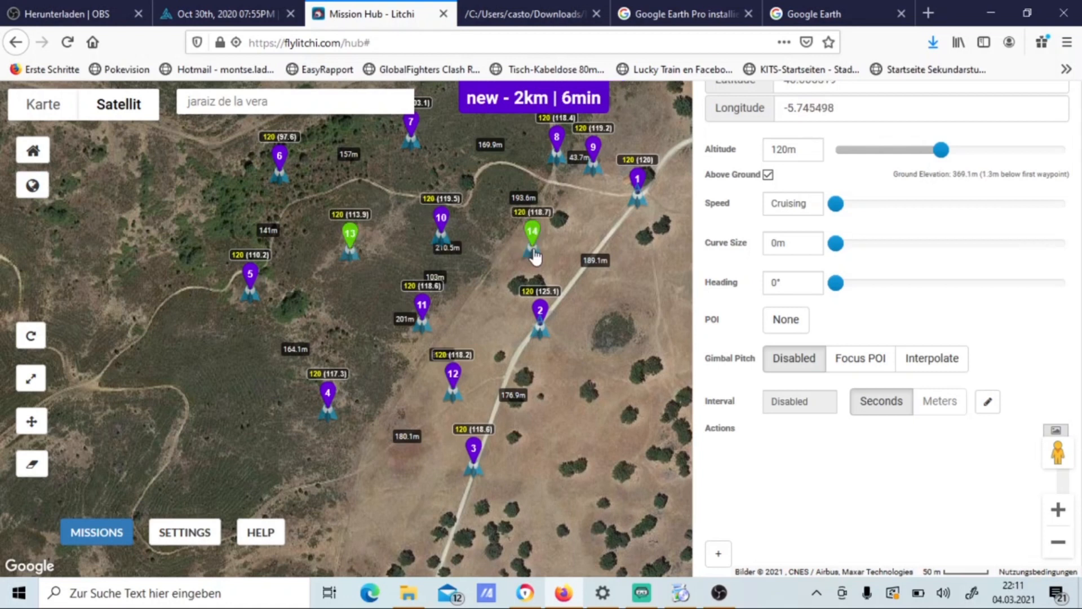
click(616, 312)
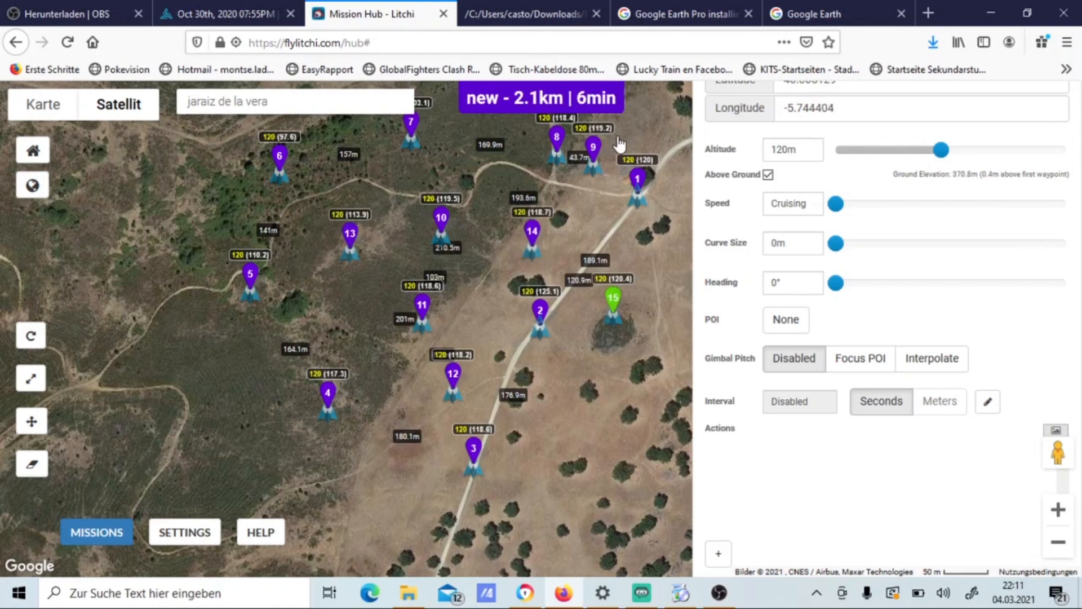
click(593, 148)
click(458, 131)
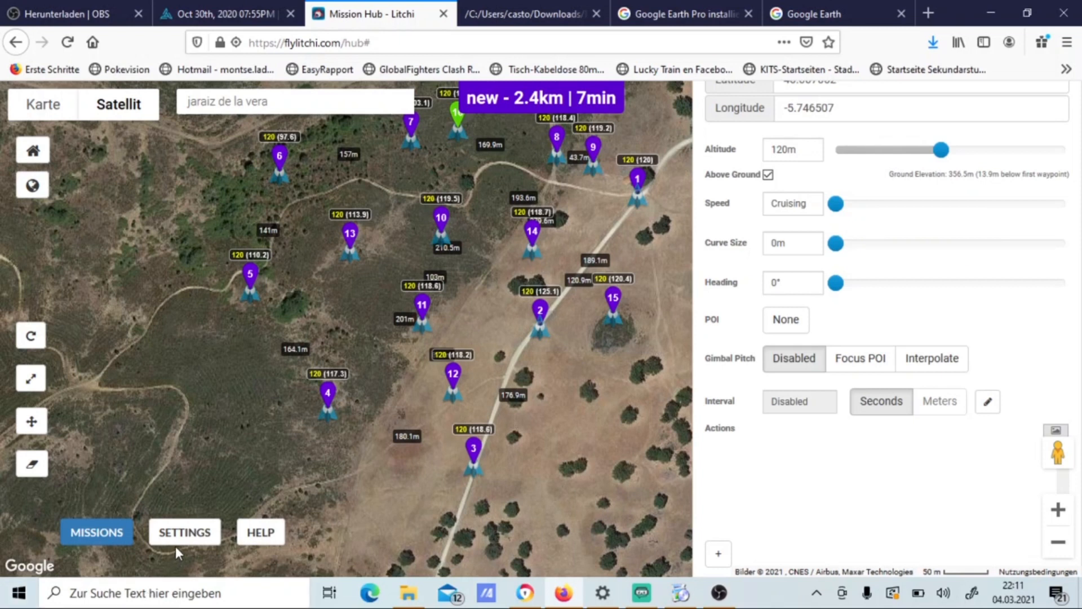
- Save the mission under the name "mision de prueba"
click(116, 534)
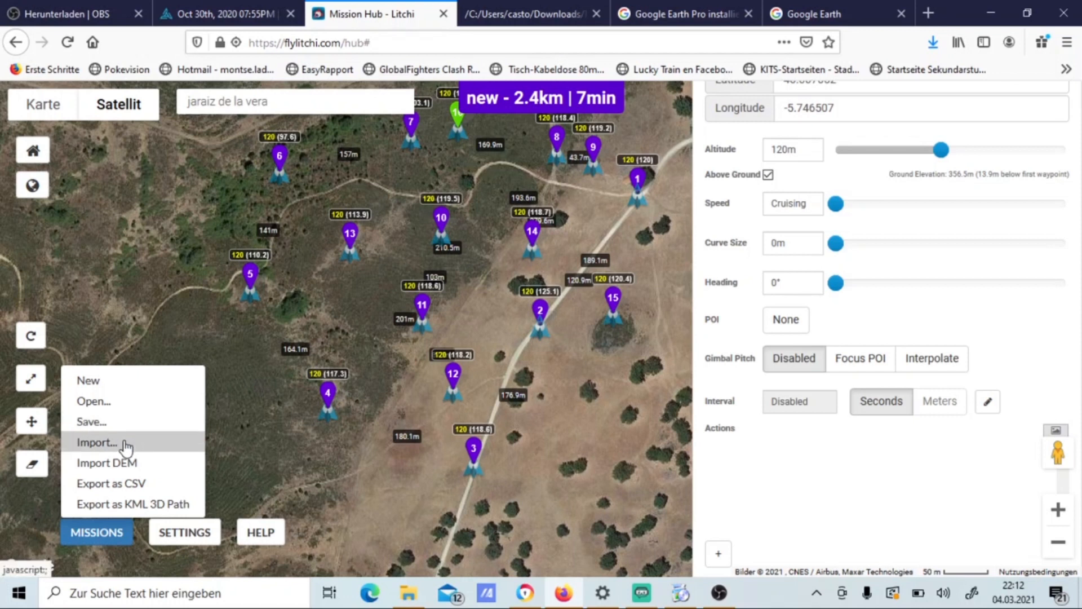
click(121, 421)
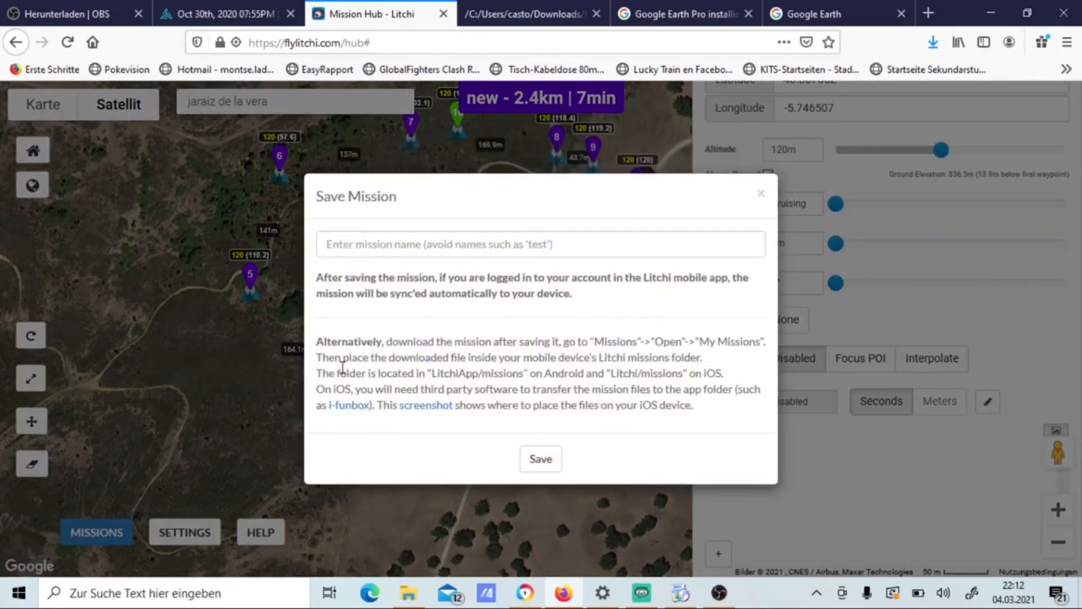
click(404, 254)
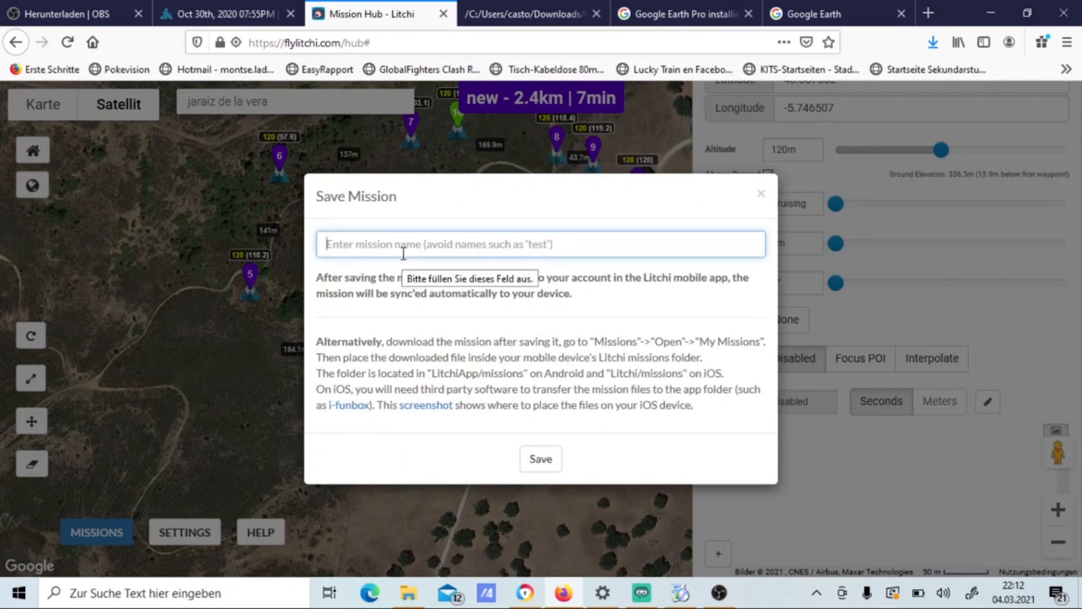
text(mision de prueba)
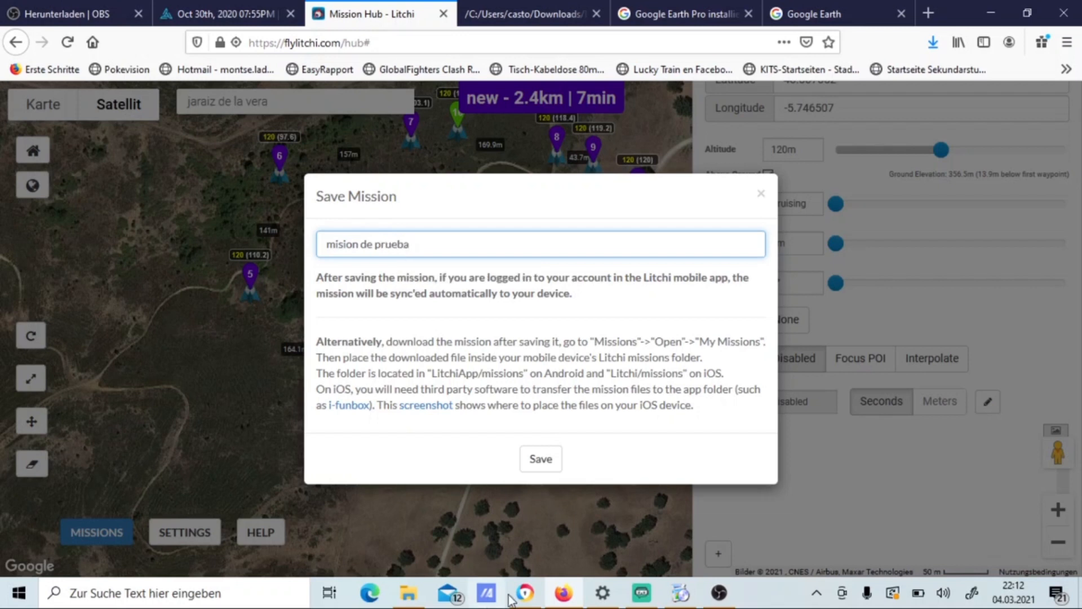
click(541, 461)
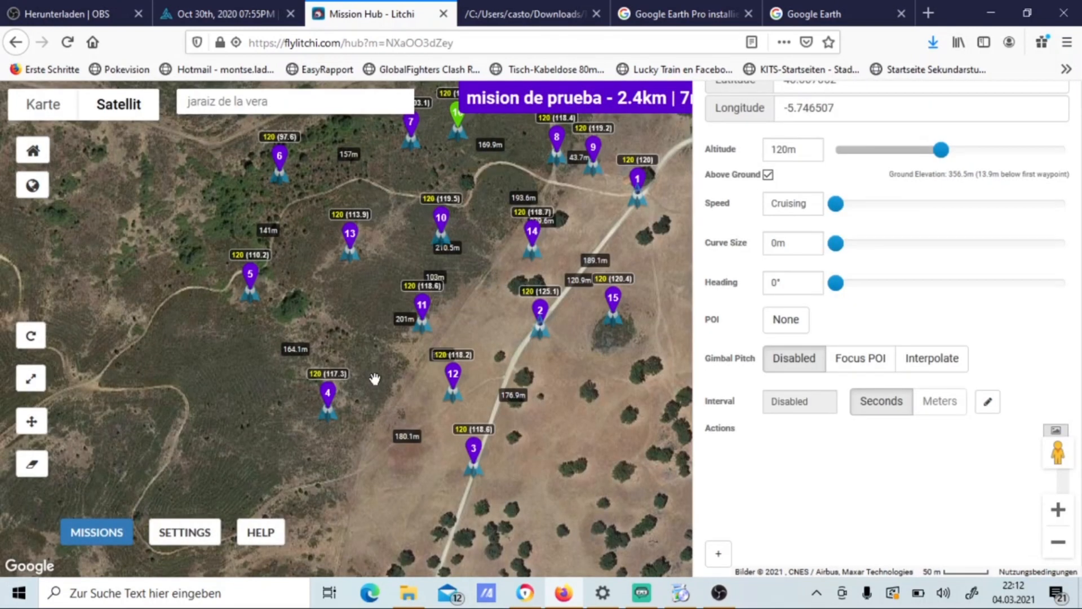
- Export the mission as a KML 3D path and save the file mision de prueba_3Dpath.kml to disk
click(112, 536)
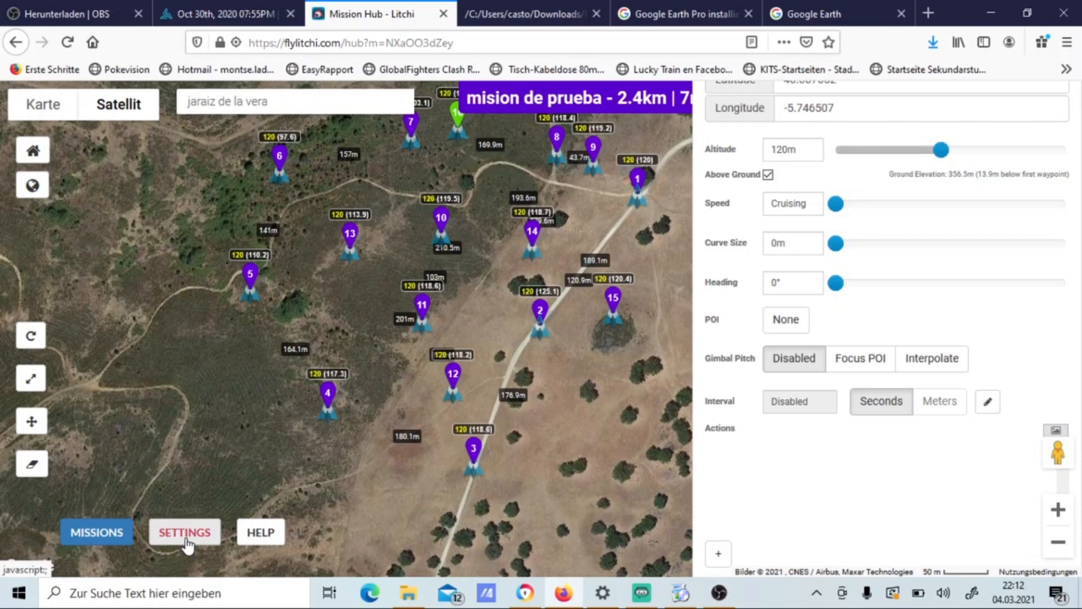
mouse_move(115, 540)
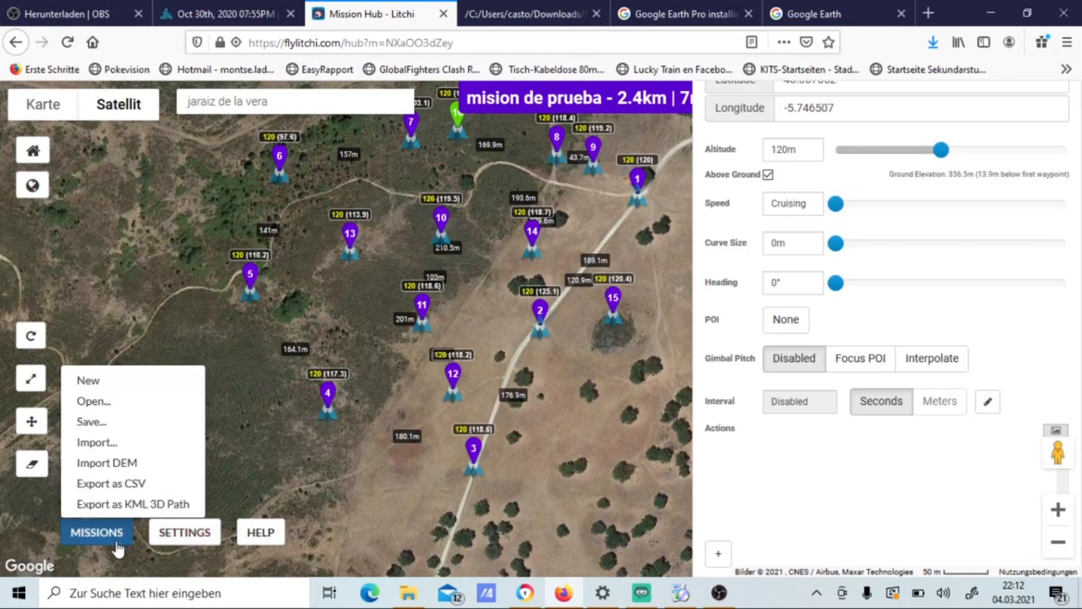
click(134, 506)
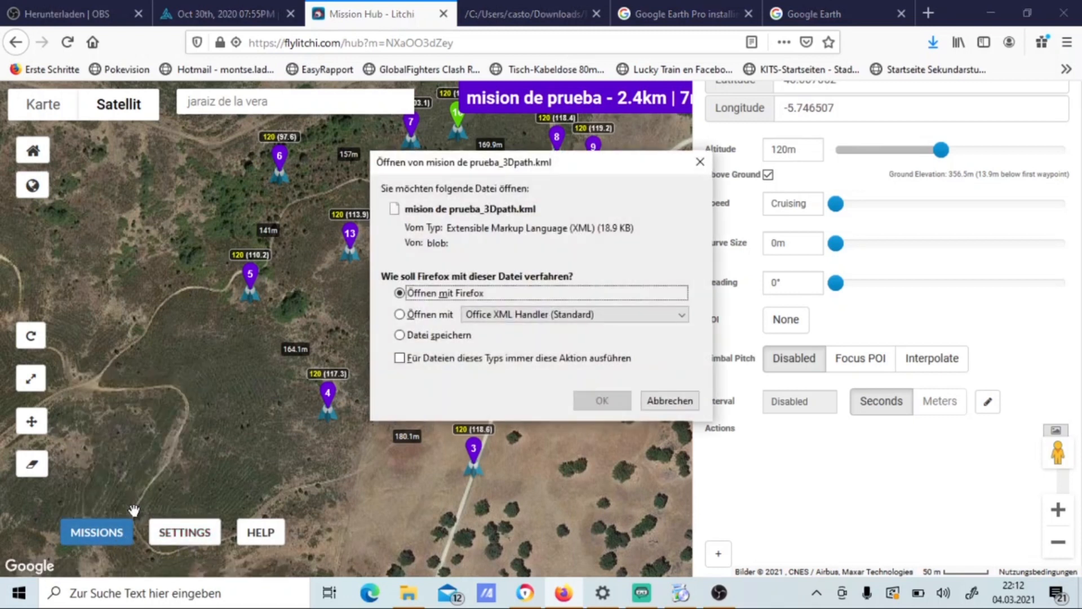
click(429, 337)
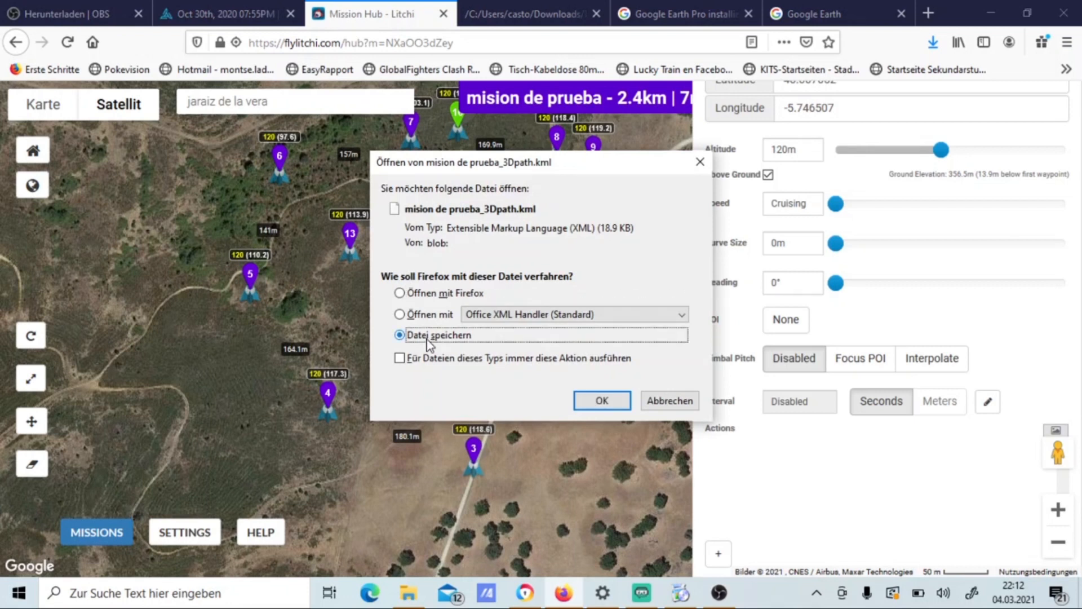
click(604, 403)
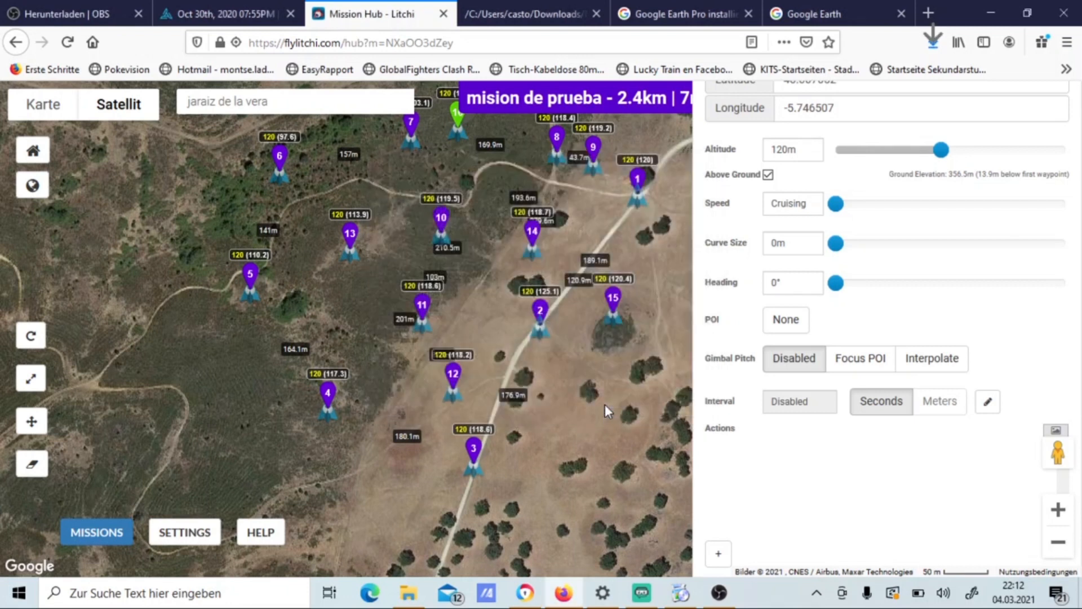
- Open the downloaded mision de prueba_3Dpath.kml in Google Earth Pro and dismiss the startup tips, disabling them for future launches
click(933, 42)
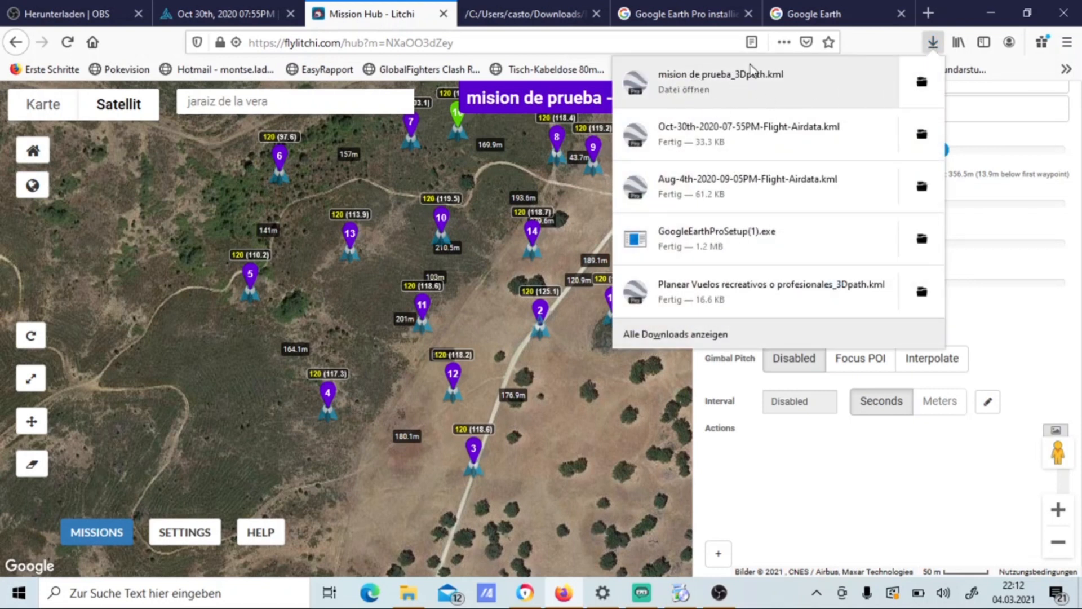
click(780, 85)
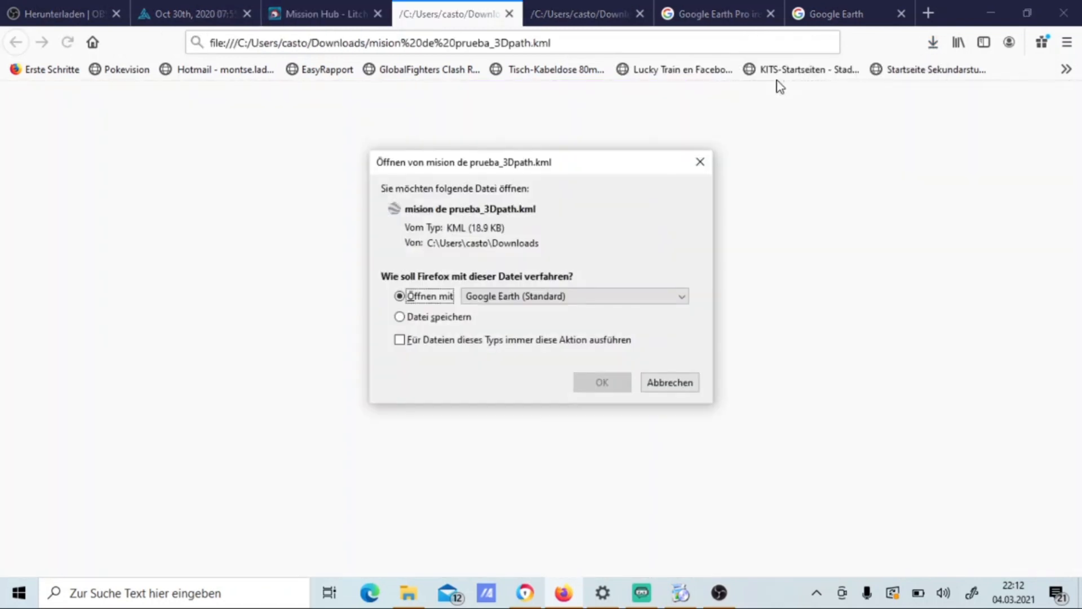
click(600, 378)
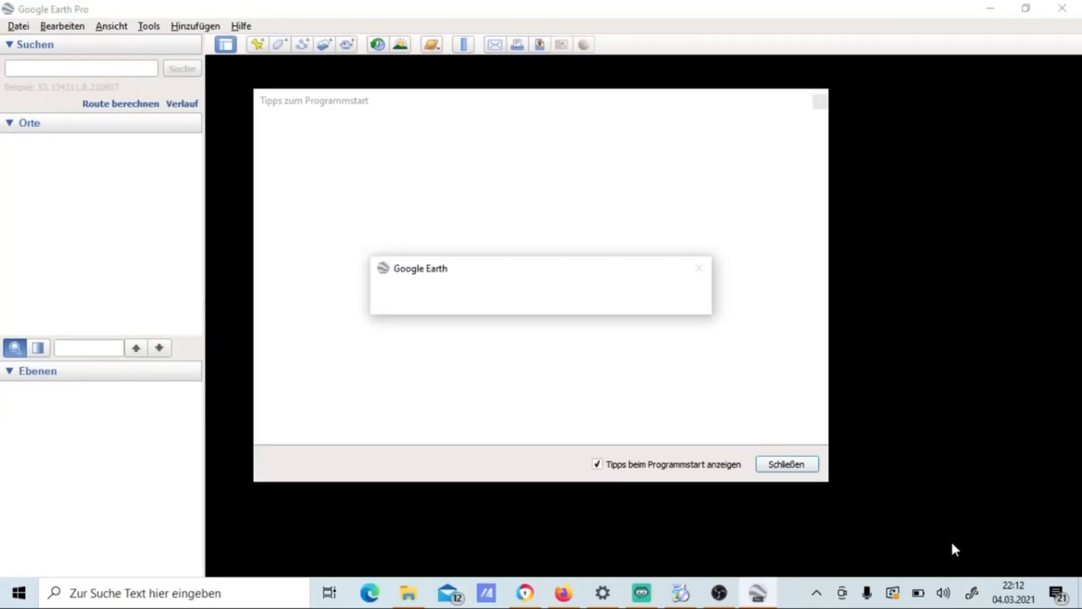
click(661, 463)
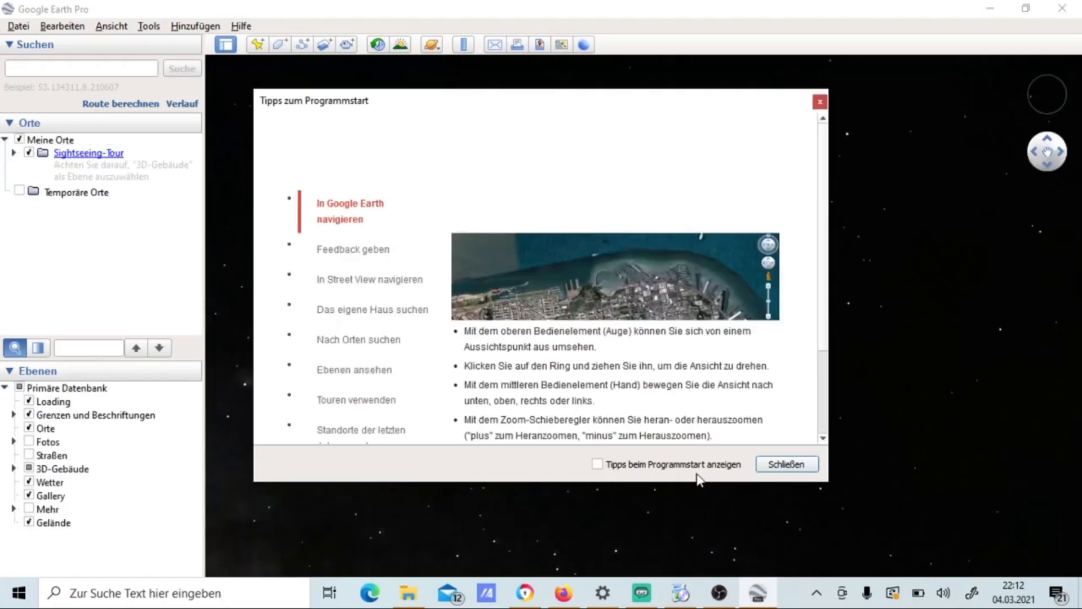
click(785, 464)
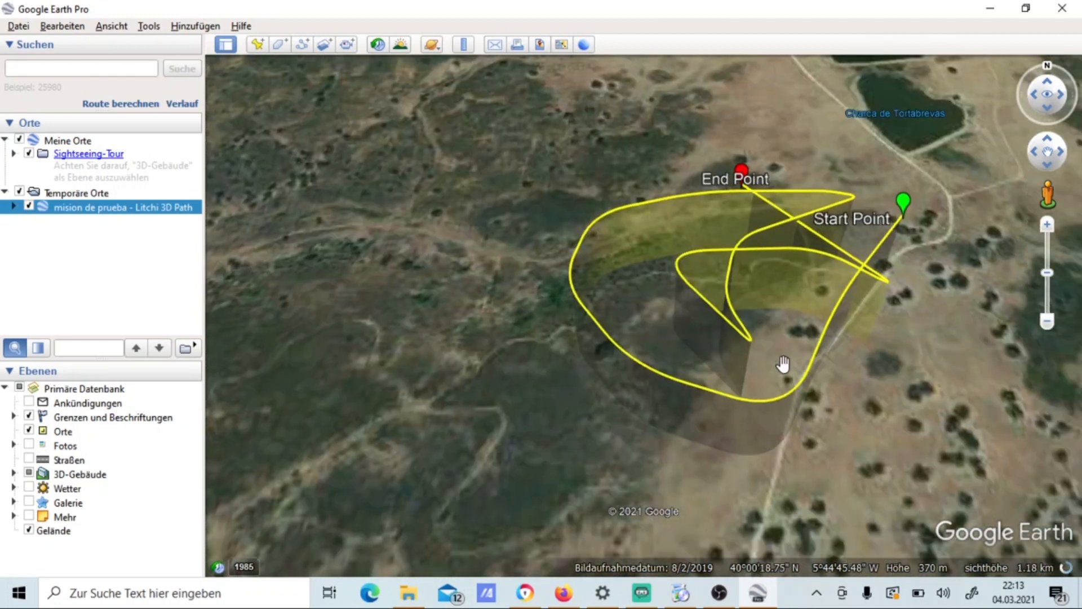
- Display the elevation profile of the mision de prueba path, inspect the route, and close Google Earth Pro discarding the temporary places
right_click(781, 420)
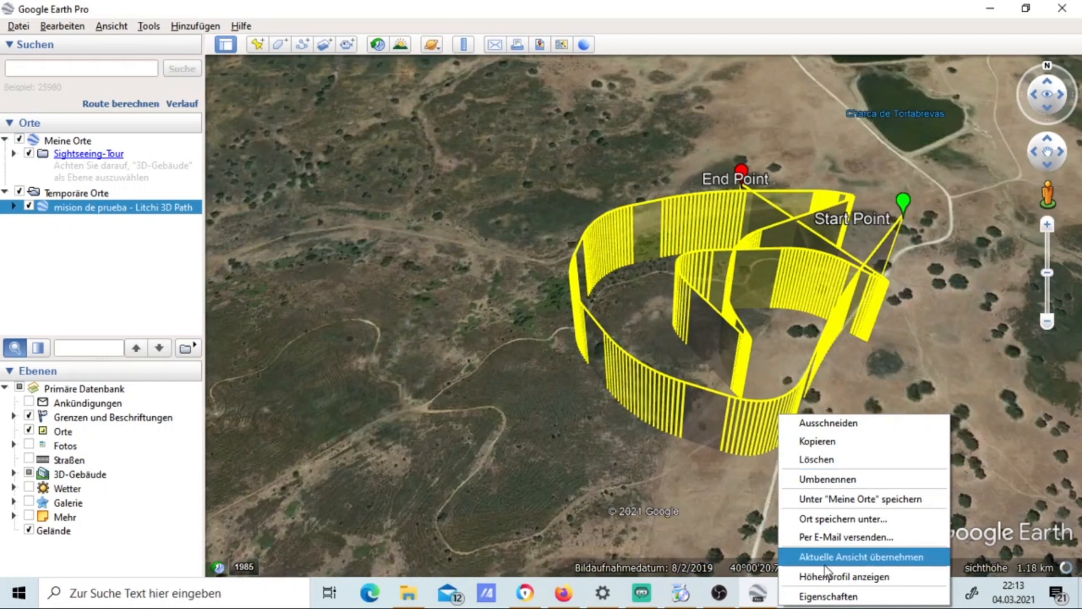
click(827, 576)
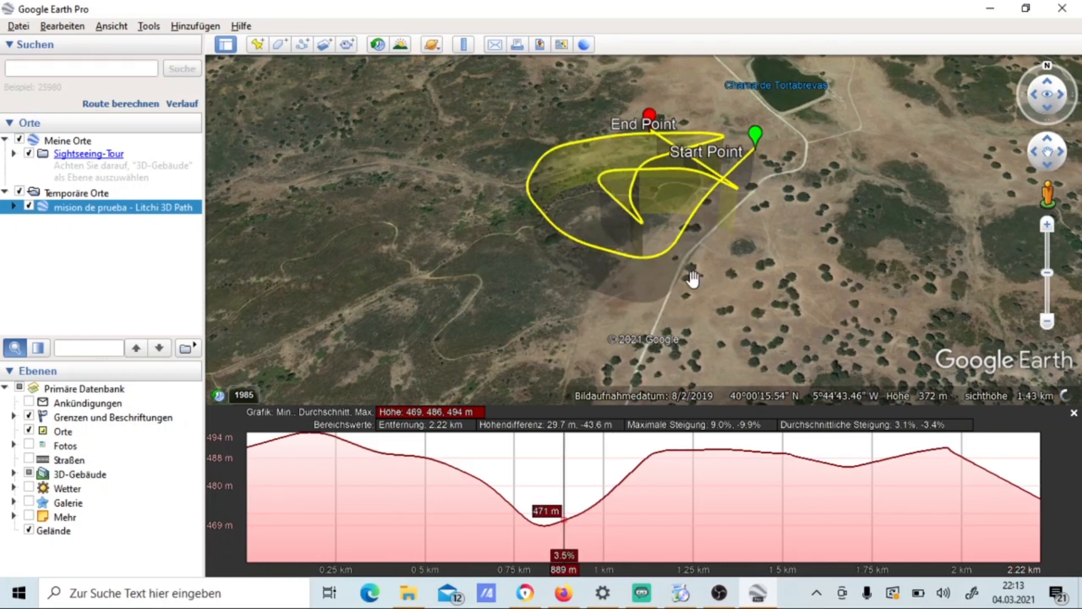
scroll(694, 280, up, 4)
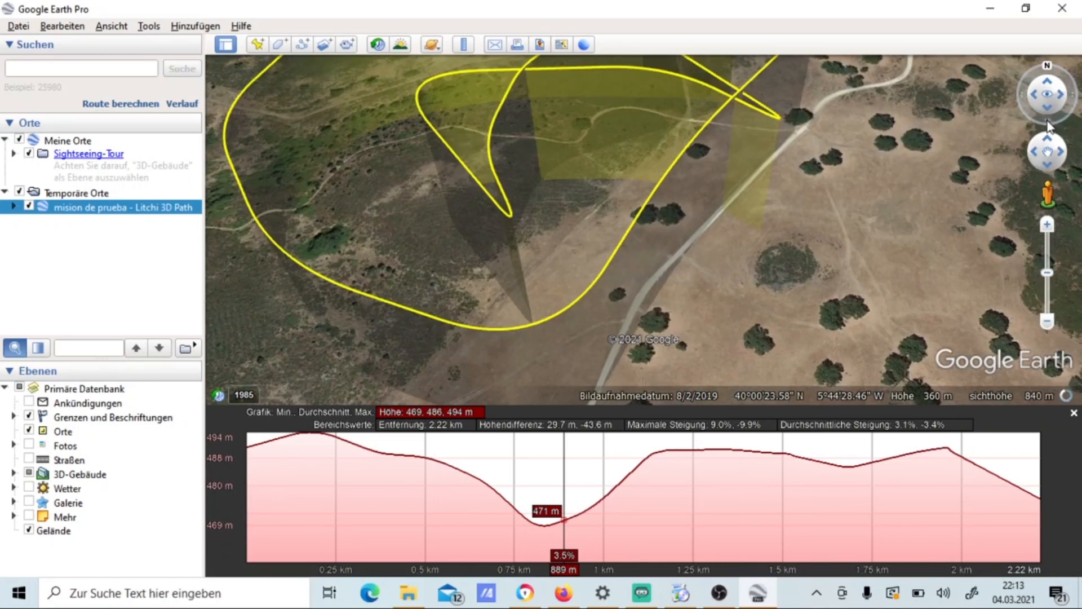
scroll(780, 263, down, 3)
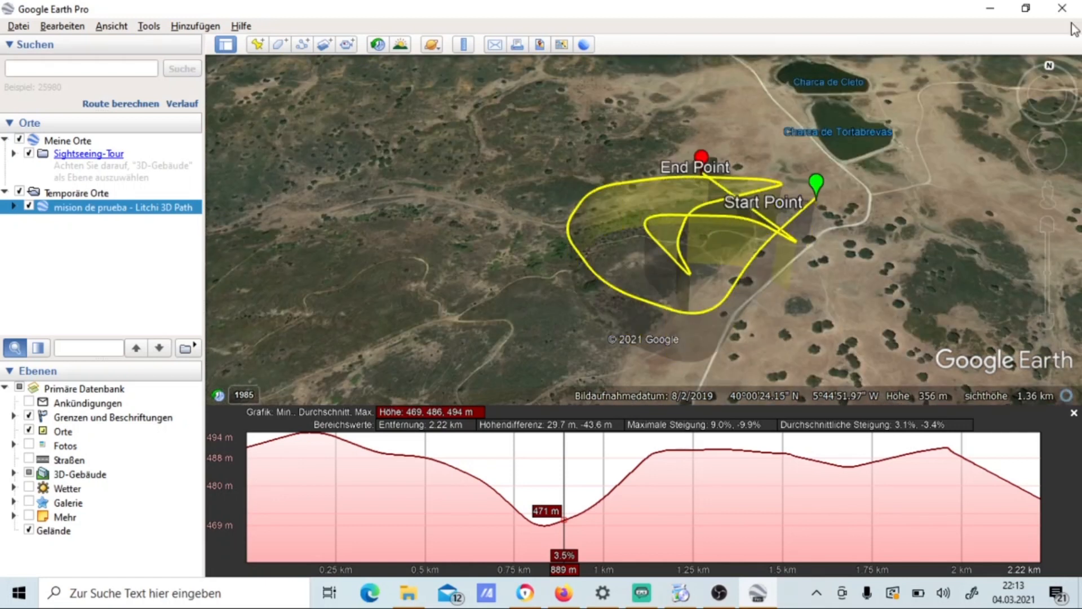
click(1062, 8)
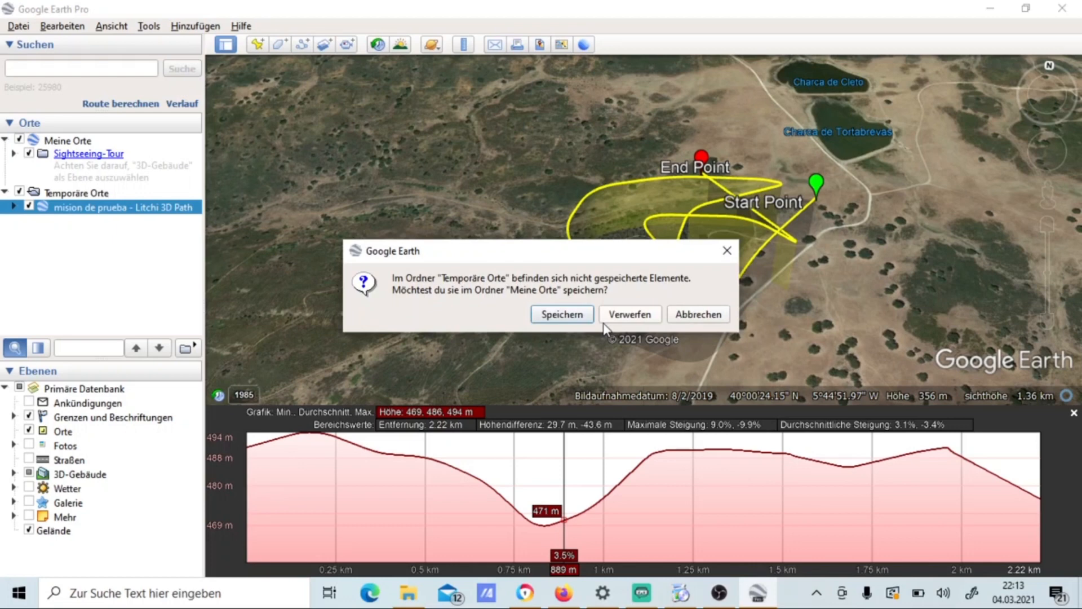
click(620, 314)
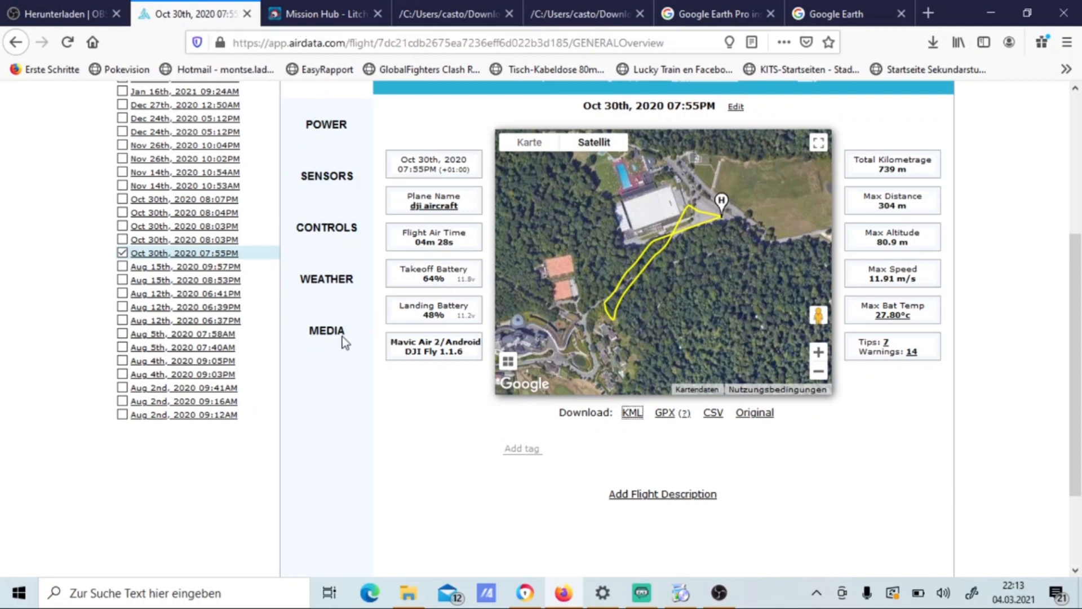
- Look through the AirData flight records of Aug 5th 07:40AM, Aug 5th 07:58AM and Aug 4th 09:03PM
scroll(245, 285, up, 5)
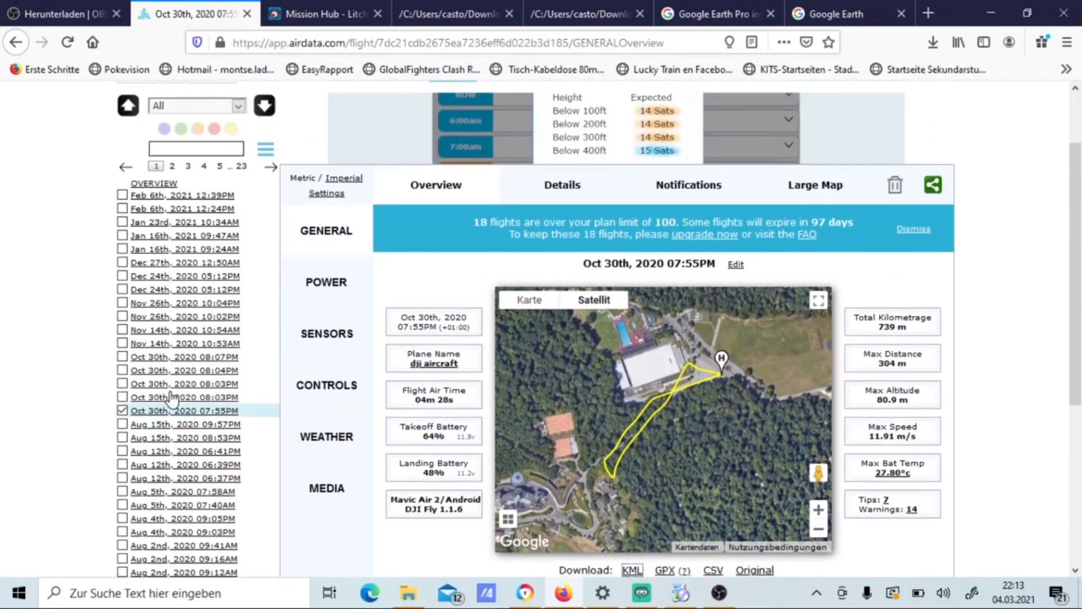
scroll(169, 394, down, 3)
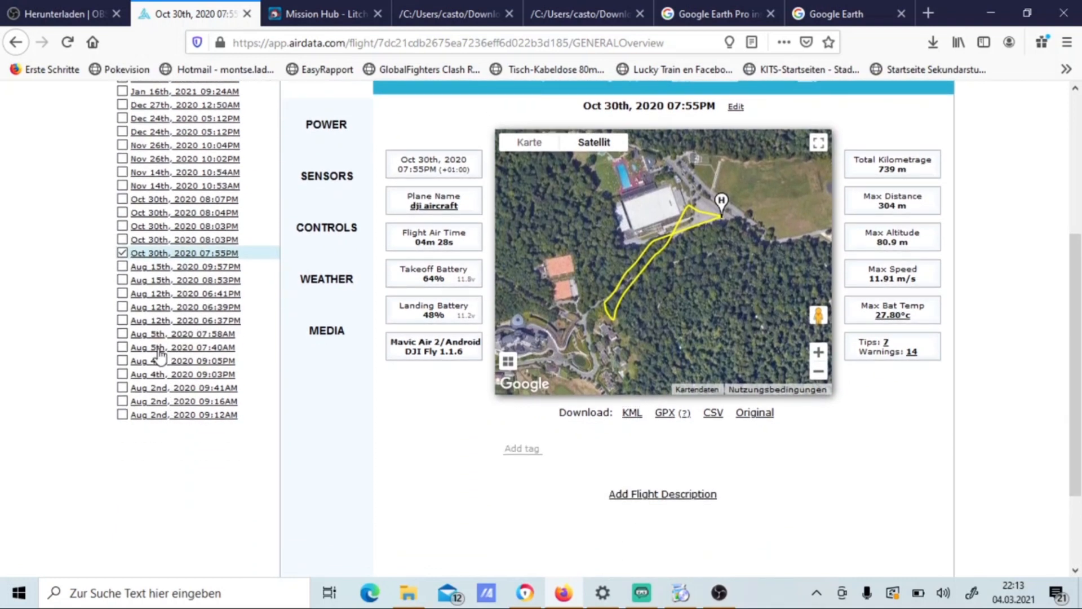
click(153, 349)
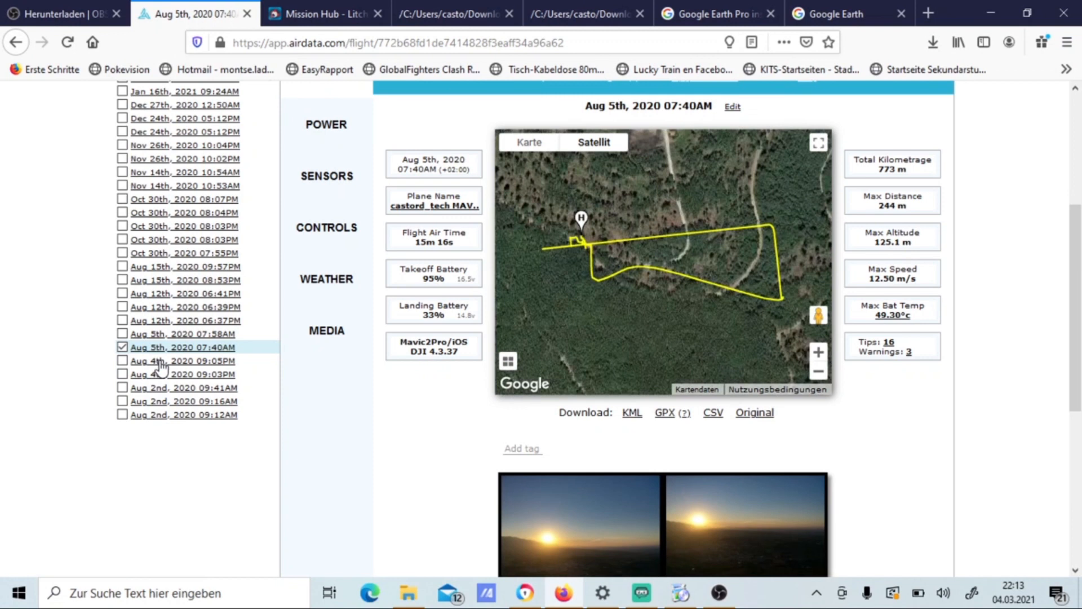
drag(701, 294, 644, 341)
scroll(644, 341, up, 1)
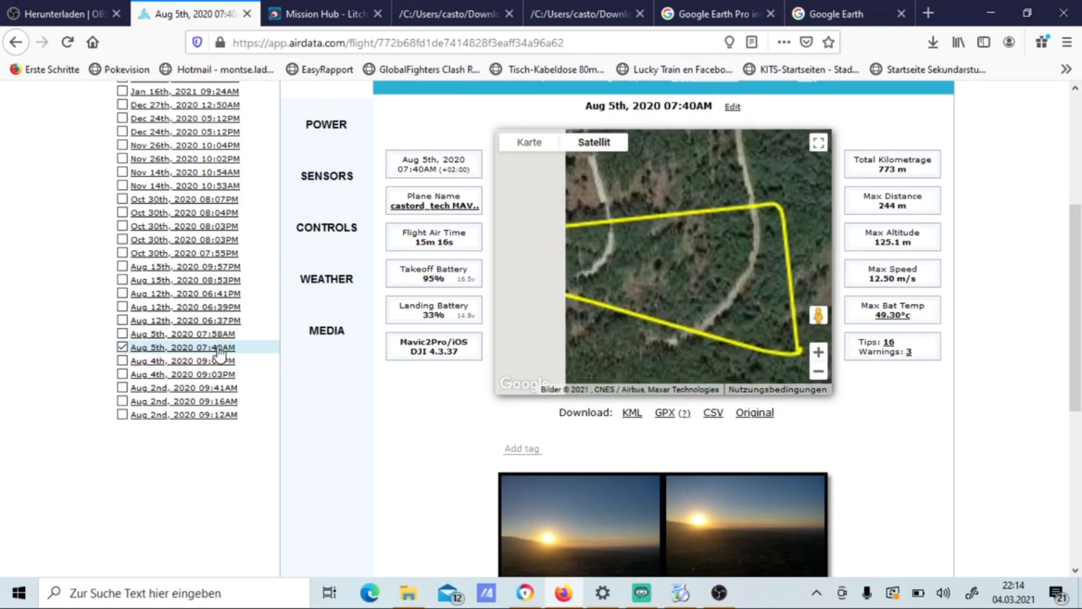
click(159, 334)
click(160, 375)
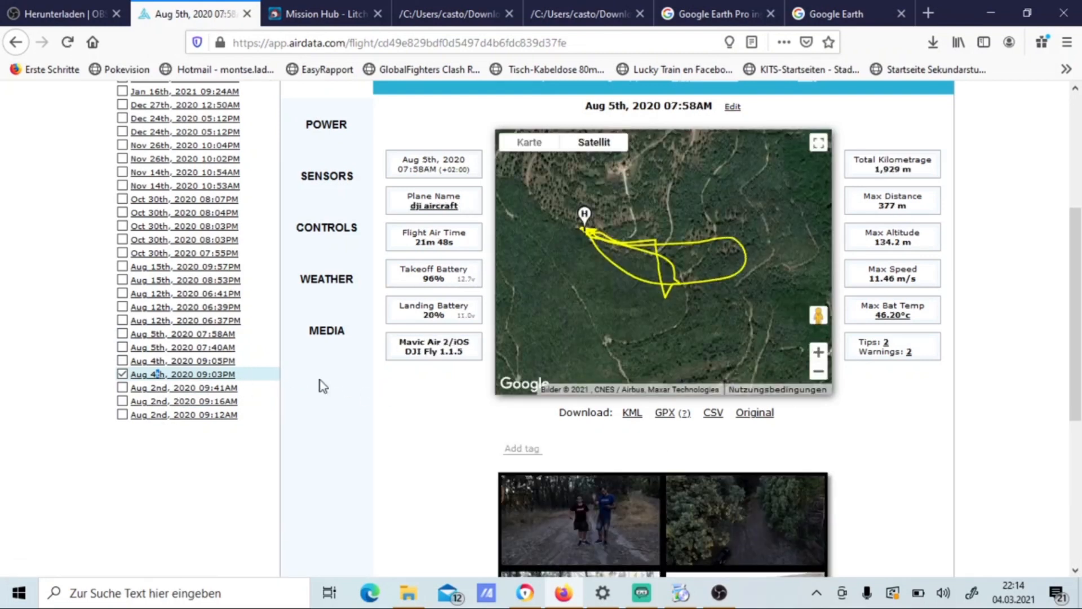
- Open the Aug 2nd, 2020 09:16AM flight in AirData and save its KML file to disk
click(146, 402)
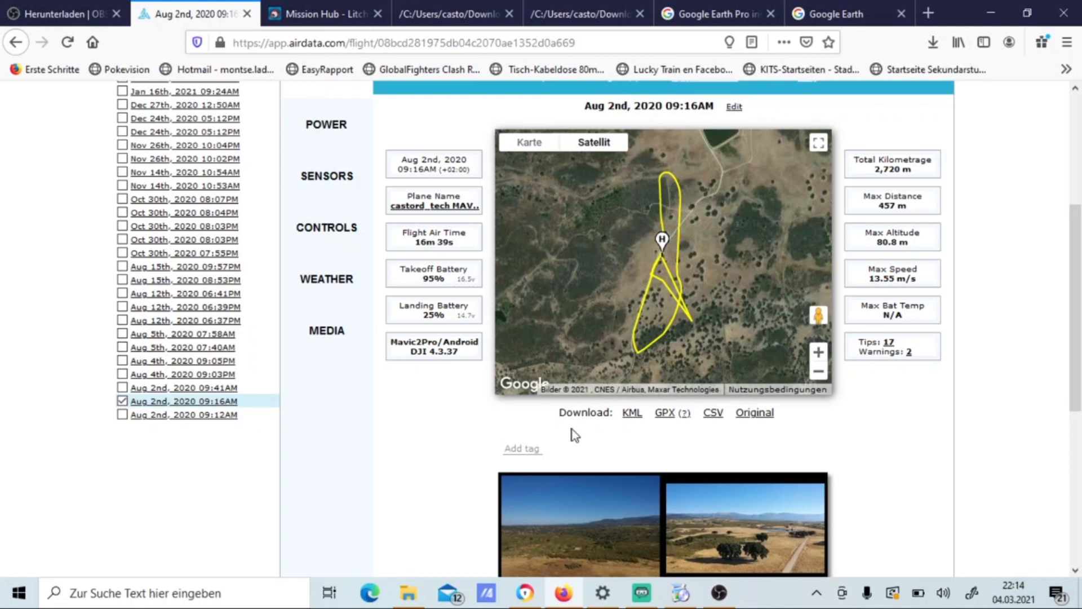
click(630, 414)
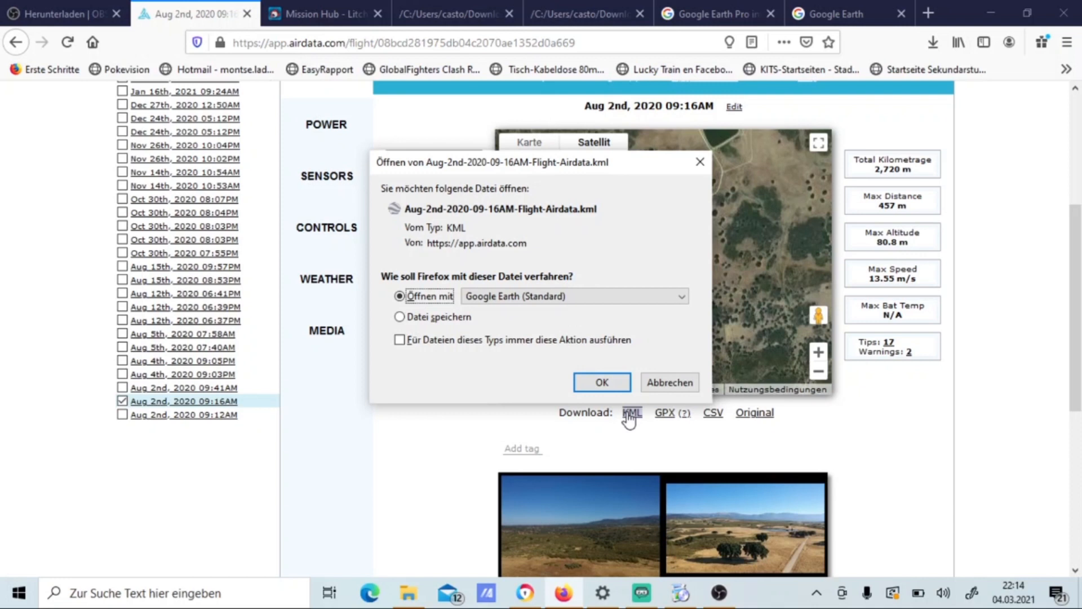
click(461, 318)
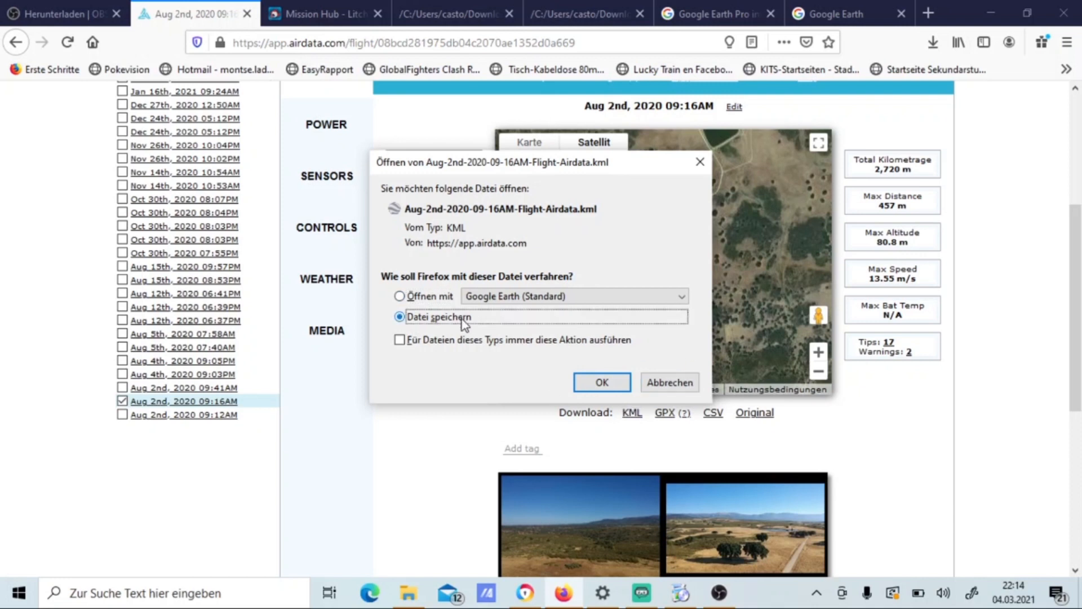
click(576, 385)
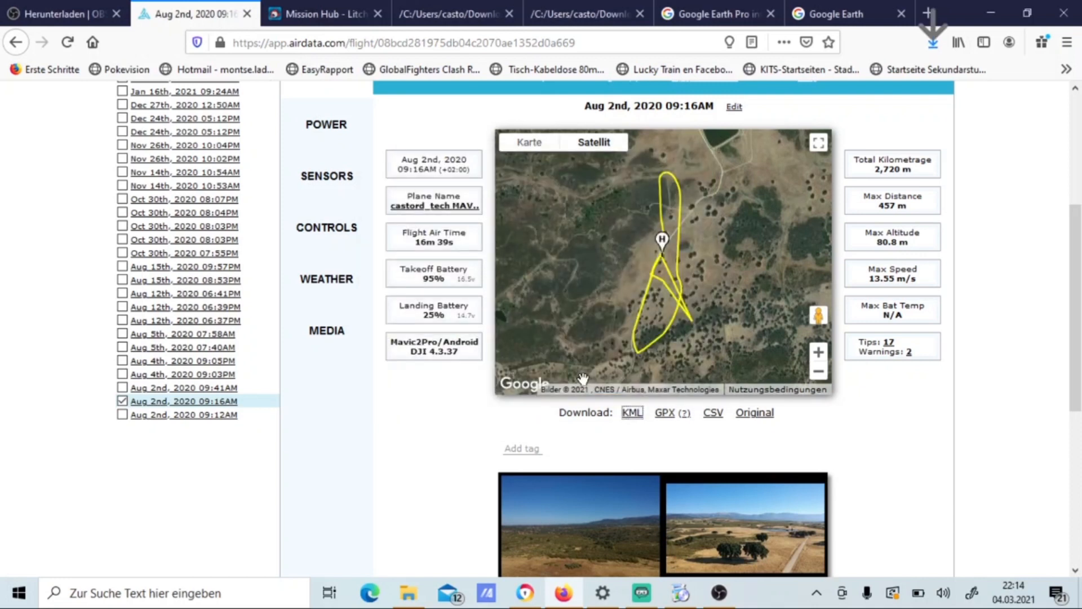
- Open Aug-2nd-2020-09-16AM-Flight-Airdata from the Downloads folder in Google Earth Pro
click(934, 44)
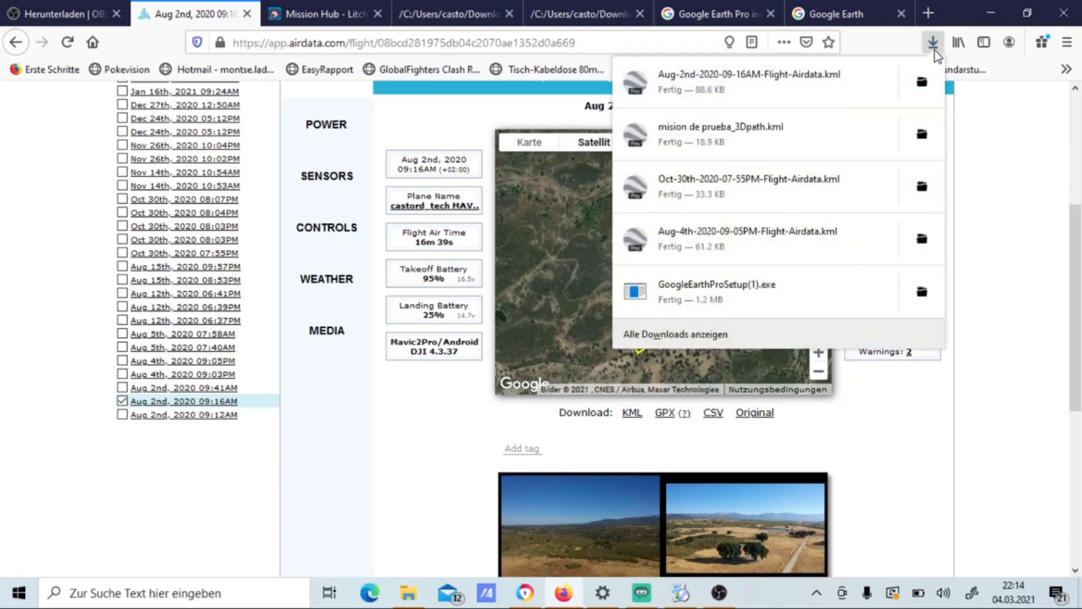
click(922, 83)
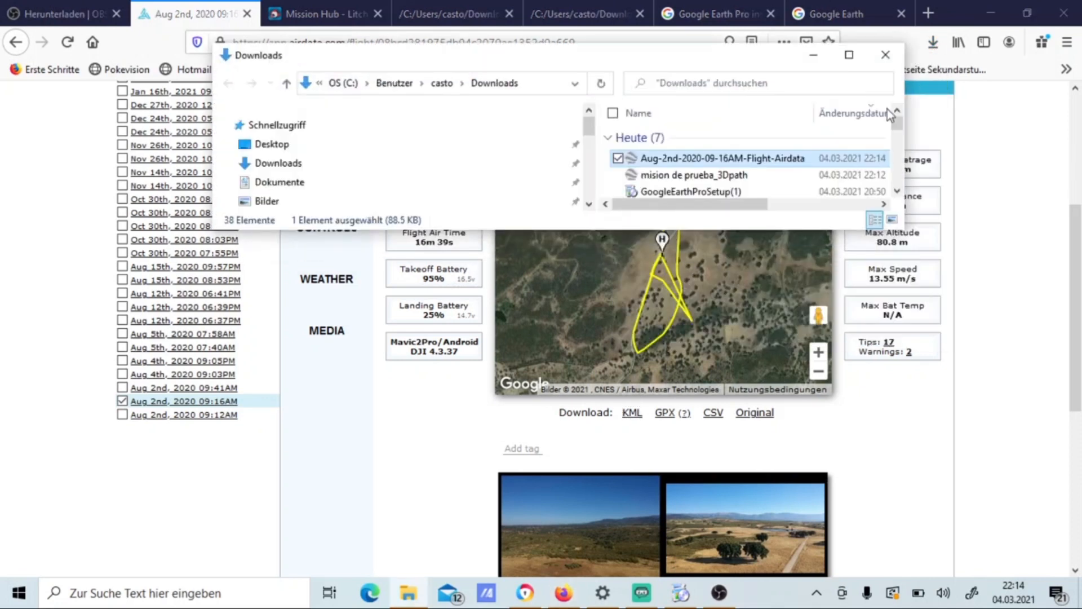
double_click(740, 158)
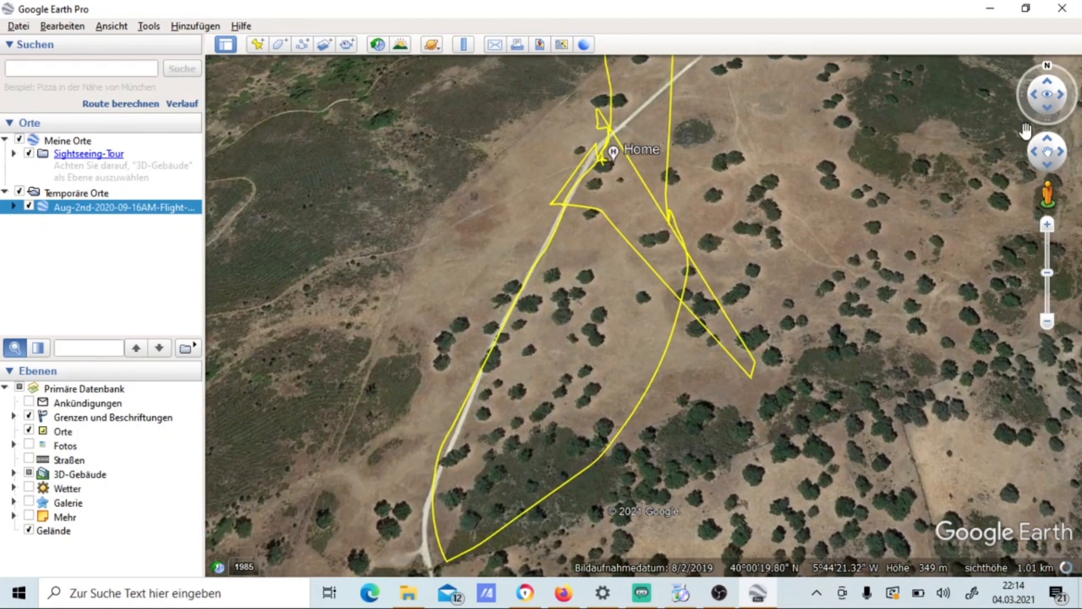
- Display the elevation profile of the Aug 2nd flight path, inspect the route, and close Google Earth Pro discarding the temporary places
right_click(719, 306)
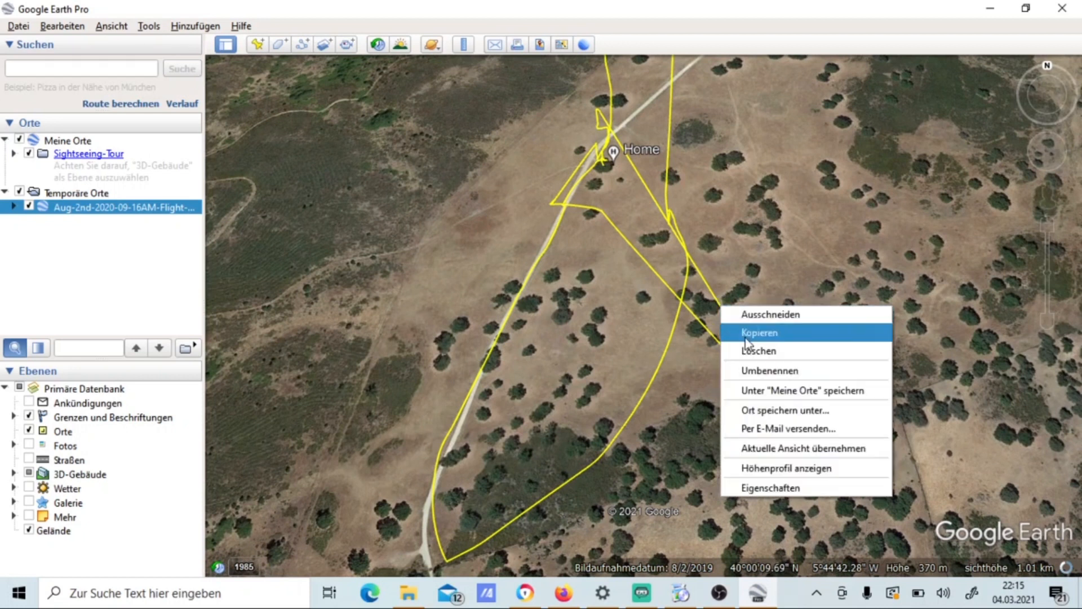
click(772, 469)
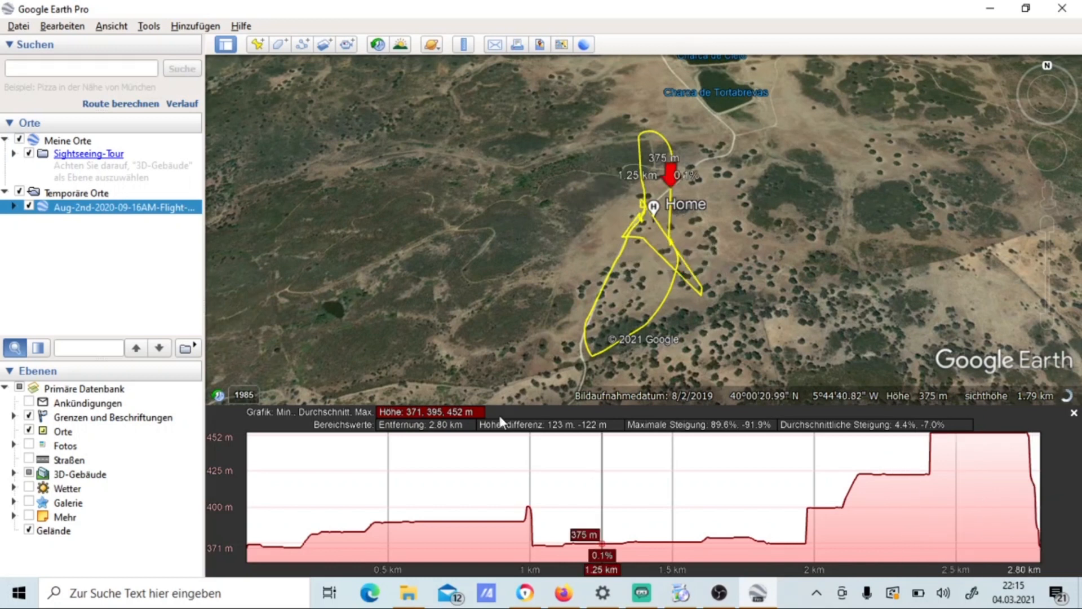
scroll(660, 246, up, 3)
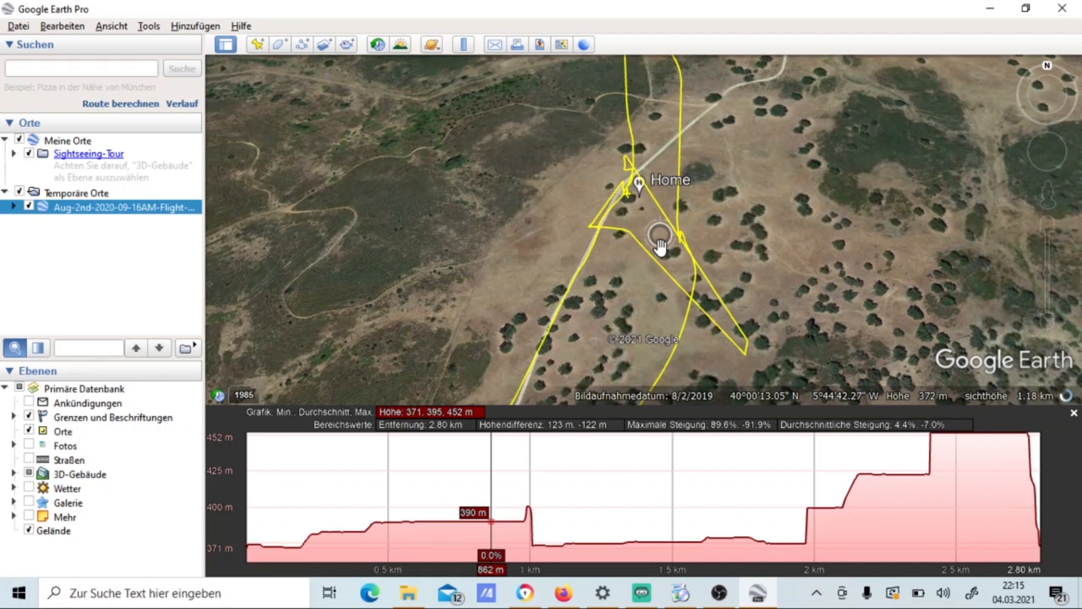
scroll(642, 242, up, 2)
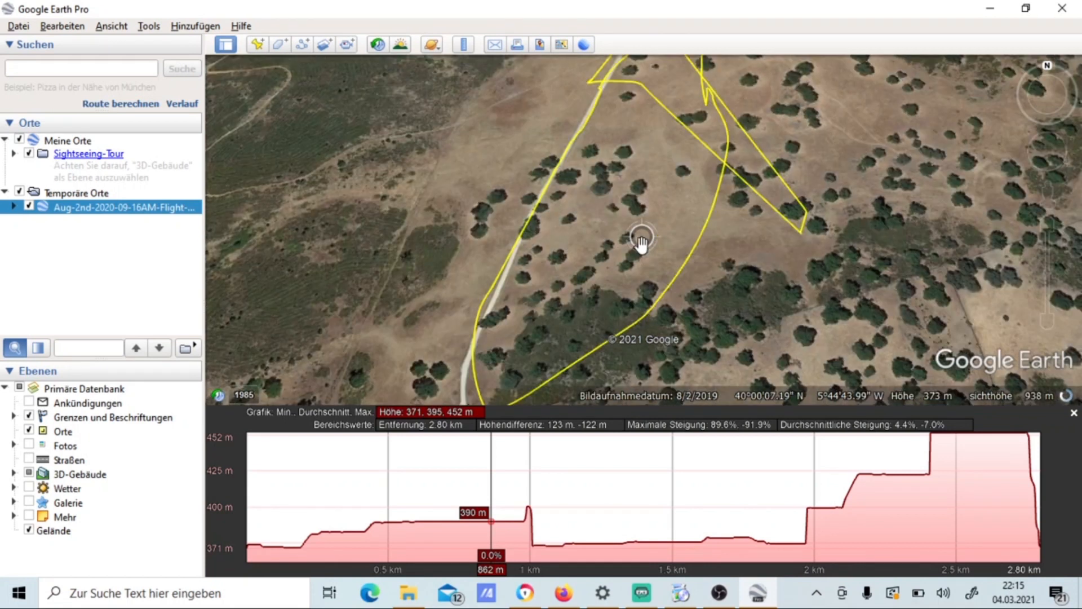
scroll(641, 243, down, 2)
click(1062, 9)
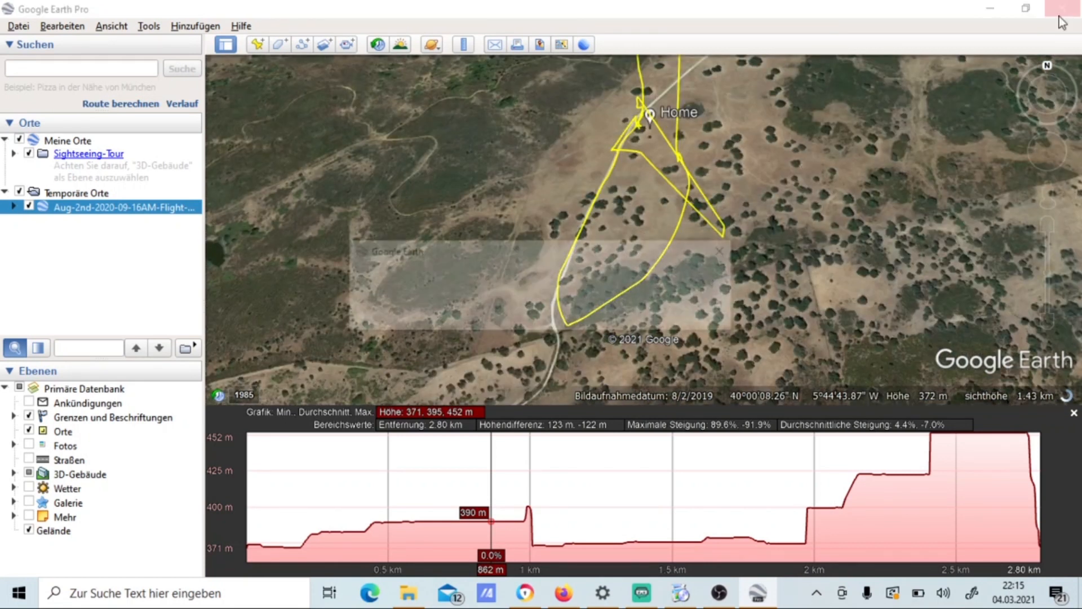
click(634, 312)
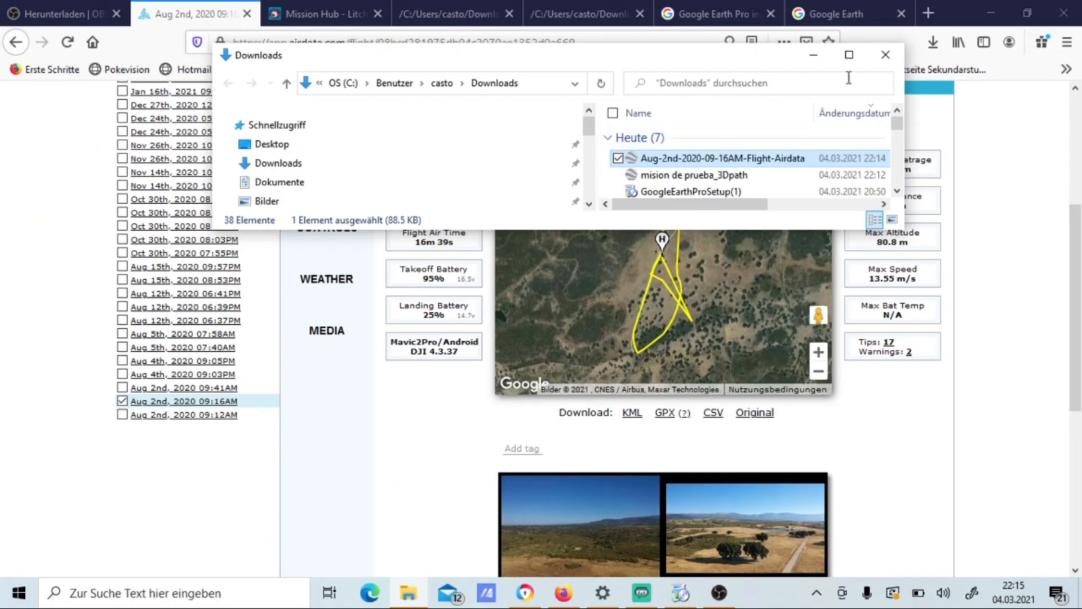
- Download the KML of the Oct 30th, 2020 07:55PM flight from AirData and open it in Google Earth Pro
double_click(155, 253)
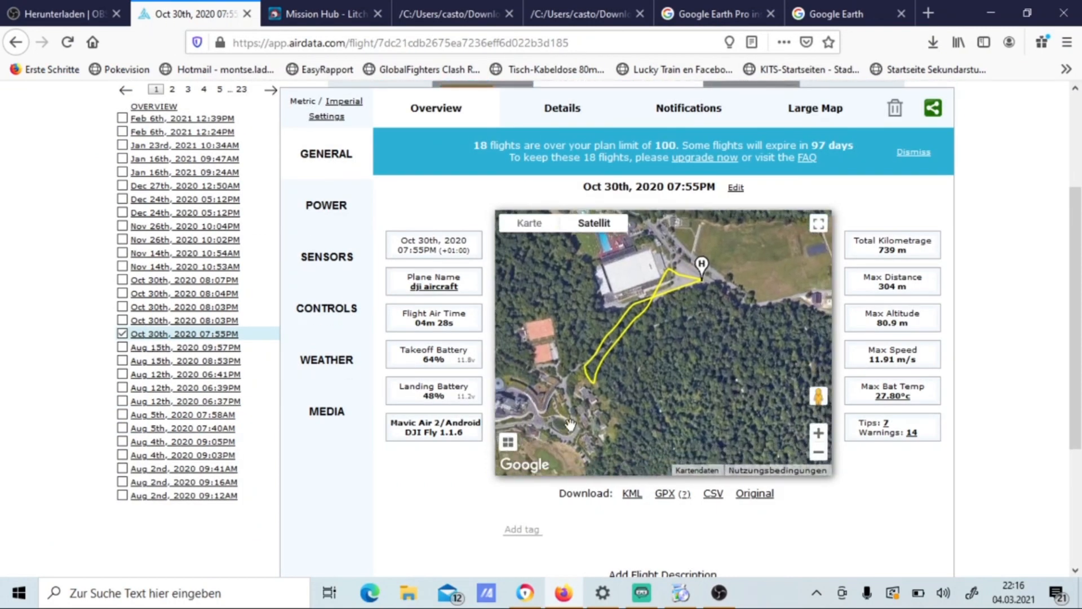
click(631, 496)
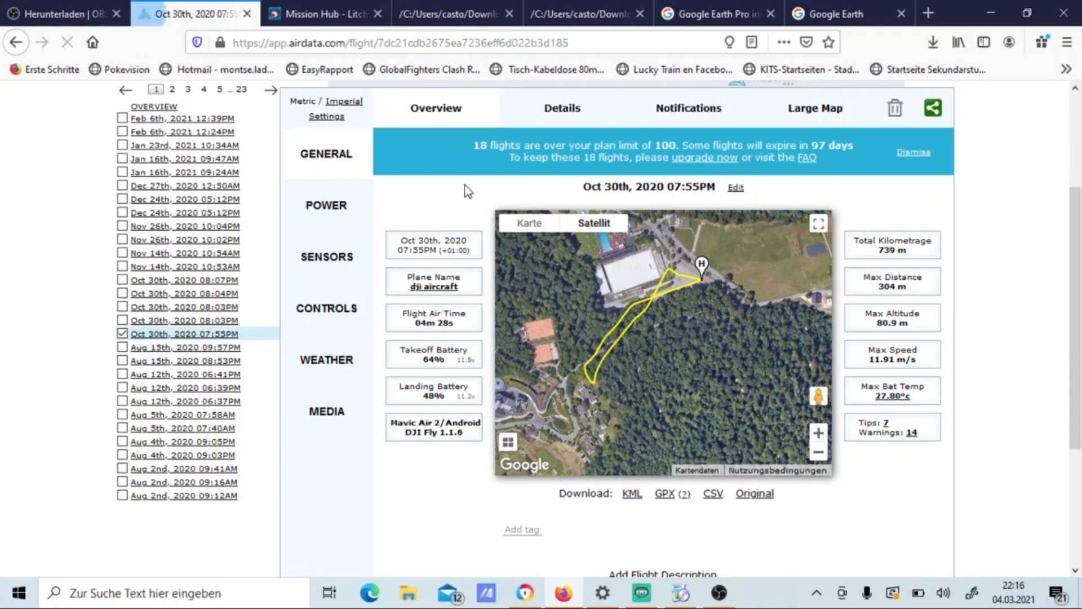
click(602, 383)
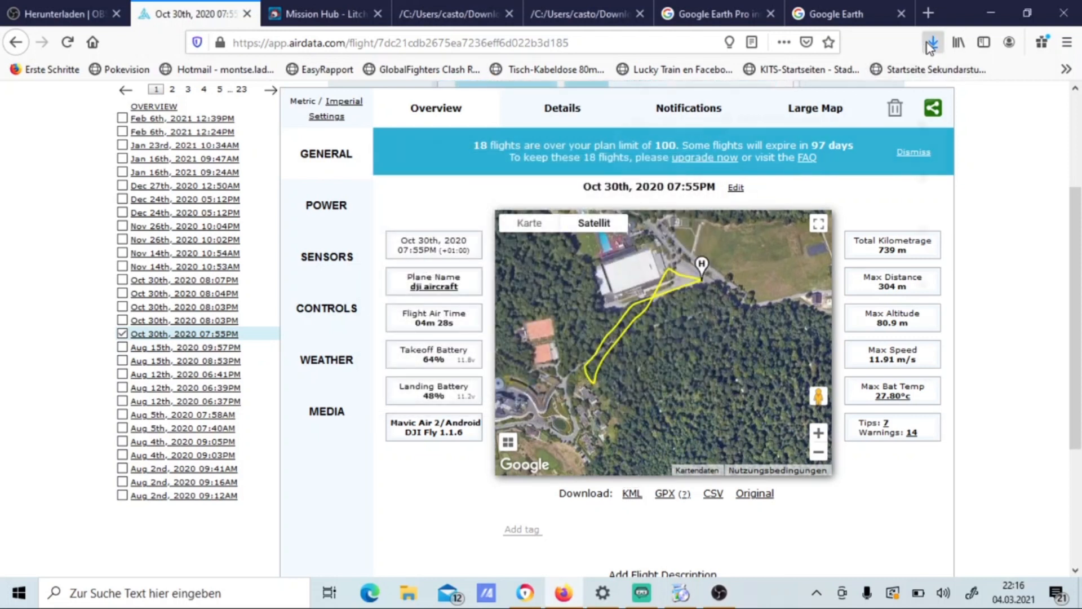
click(829, 92)
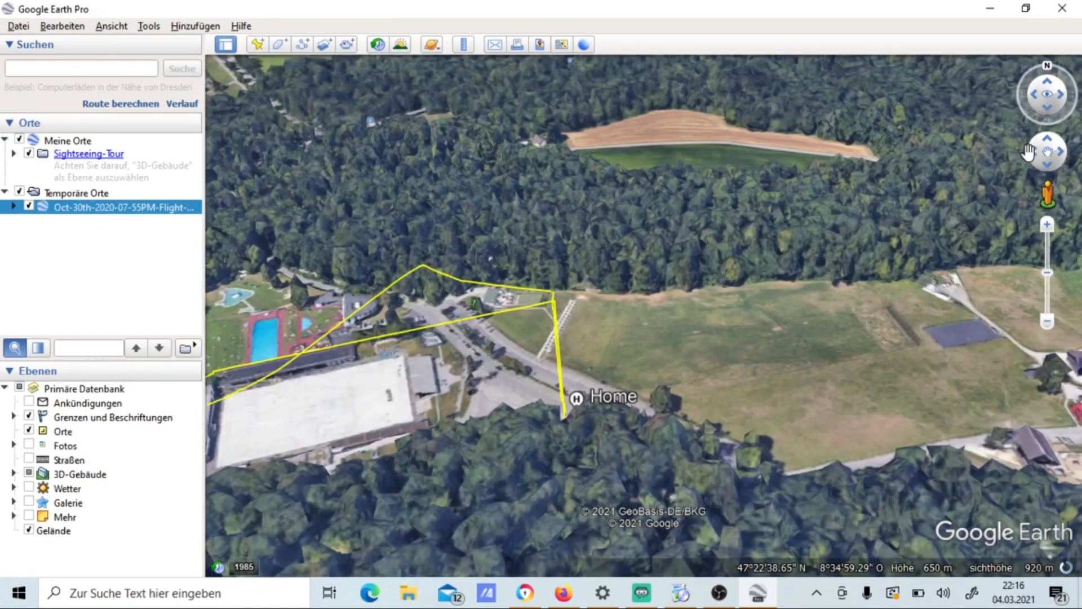
- Examine the Oct 30th flight path in 3D from several angles, from the Home point over the large white-roofed building to the forest
click(1039, 101)
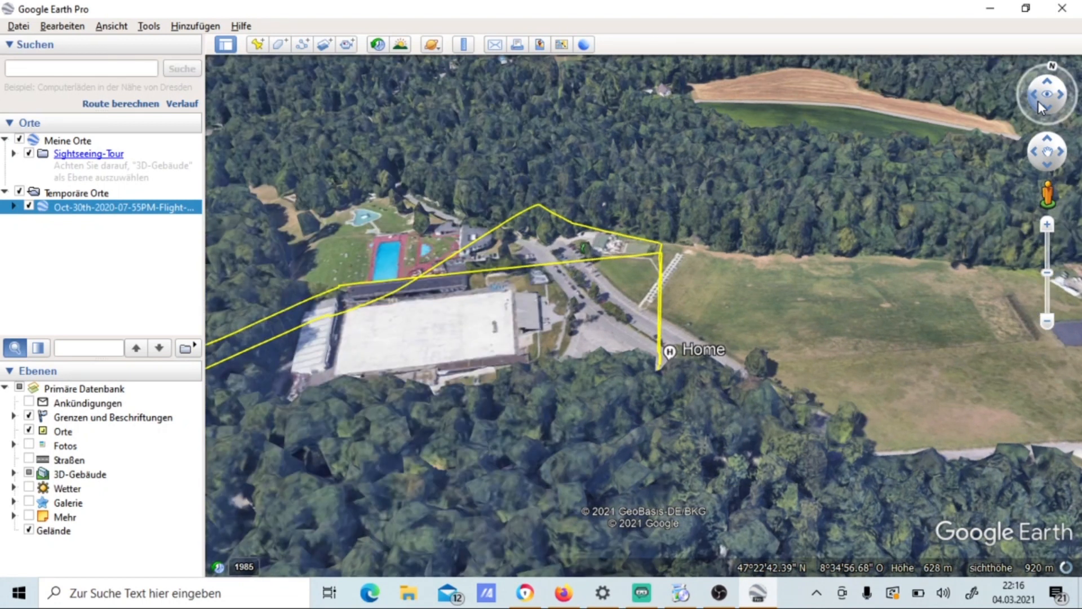
click(1037, 102)
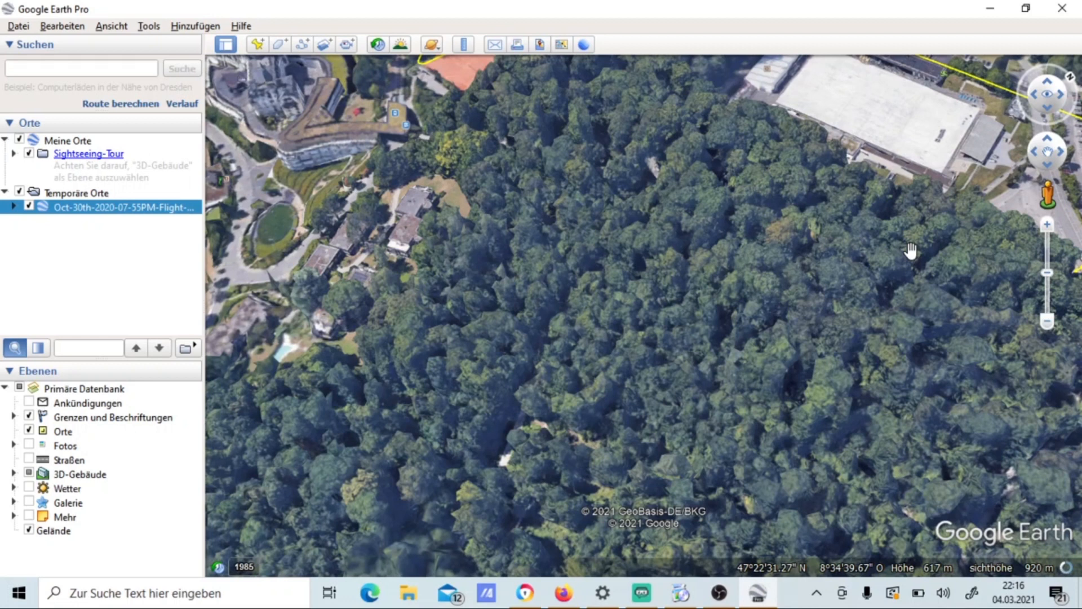
middle_drag(911, 251, 587, 144)
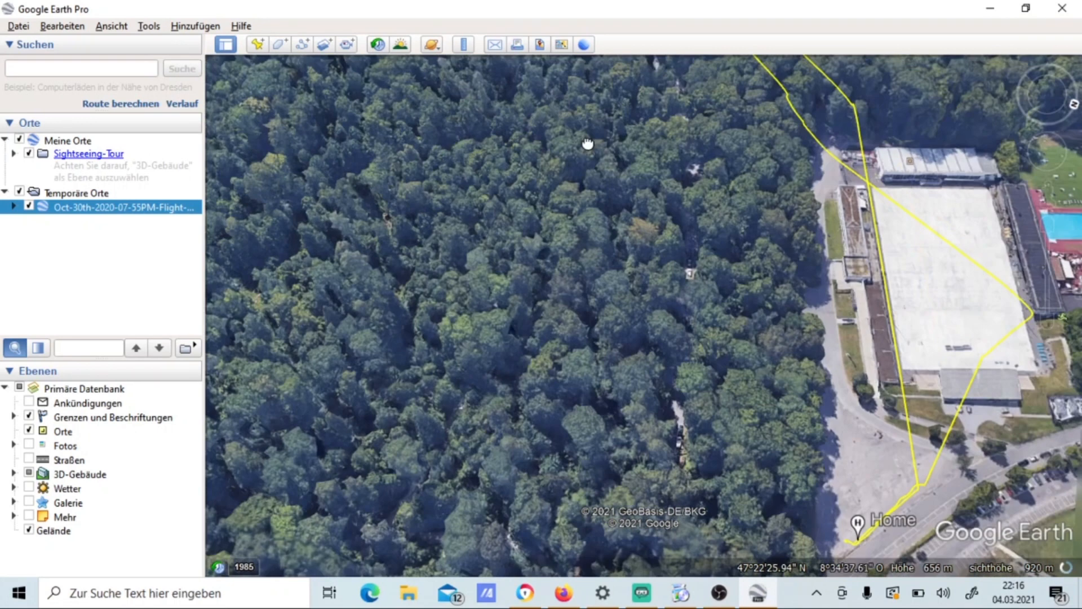
drag(588, 144, 524, 60)
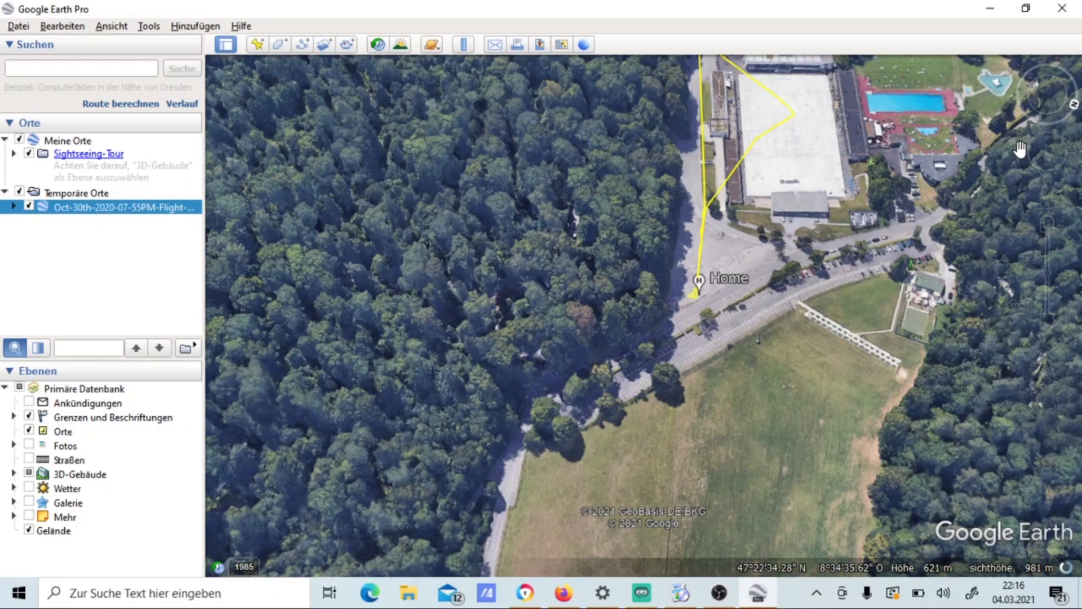
scroll(899, 225, down, 3)
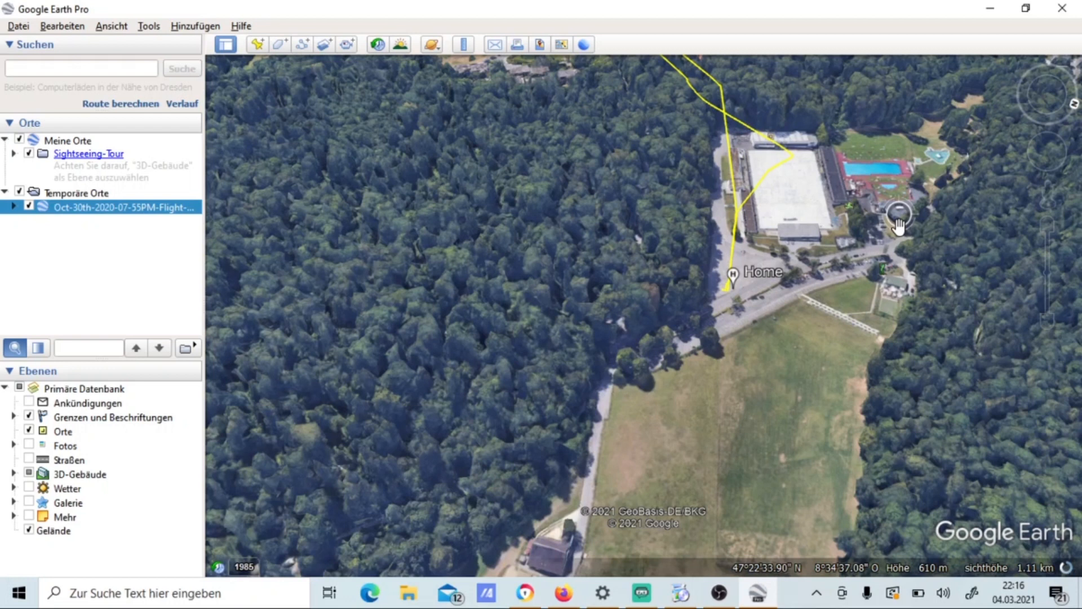
scroll(968, 141, up, 5)
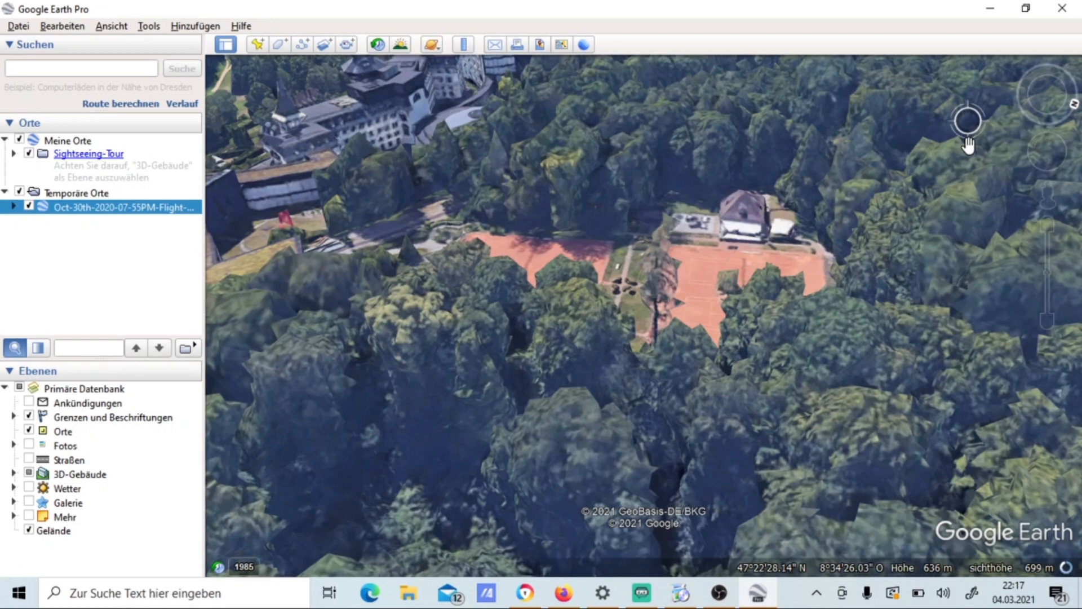
scroll(958, 158, down, 2)
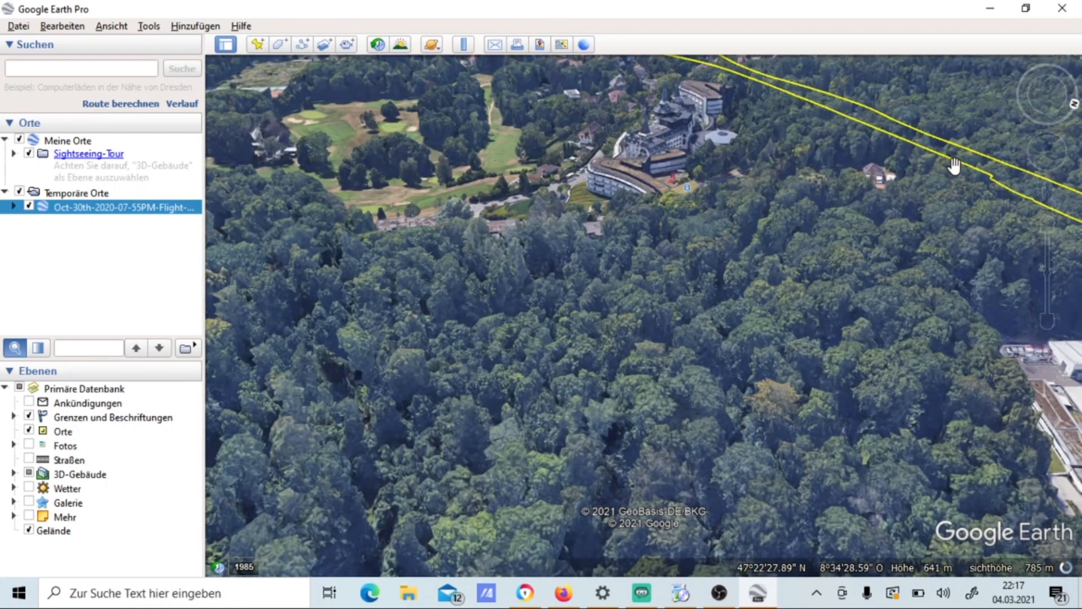